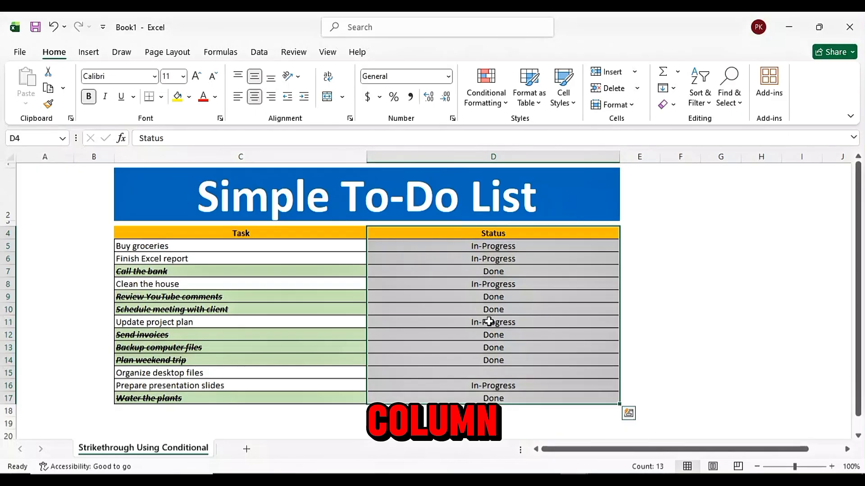
Set the status of the Buy groceries task to Done, and try switching it back to In-Progress
{"action": "left_click", "coordinate": [543, 272]}
{"action": "left_click", "coordinate": [135, 249]}
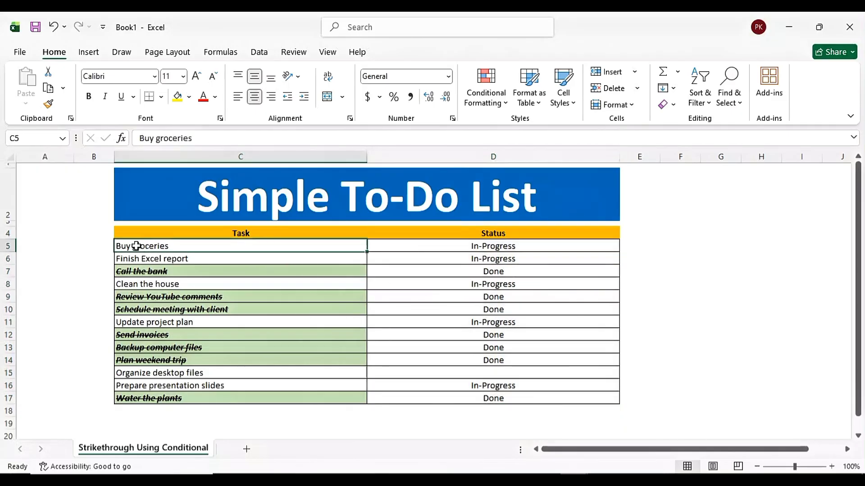
{"action": "left_click", "coordinate": [496, 246]}
{"action": "left_click", "coordinate": [625, 245]}
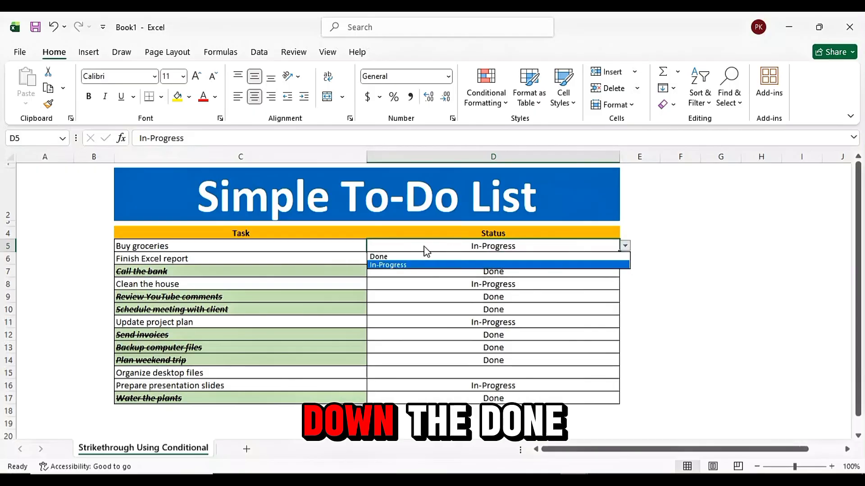
{"action": "left_click", "coordinate": [378, 257]}
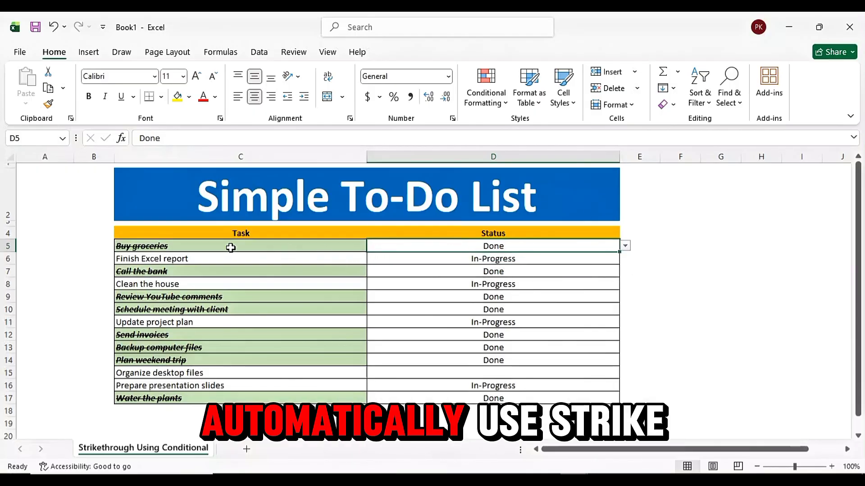
{"action": "left_click", "coordinate": [626, 245]}
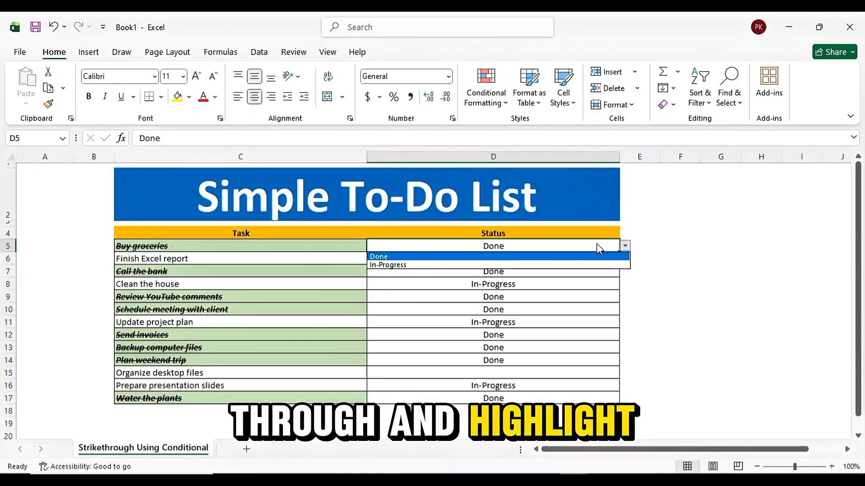
{"action": "left_click", "coordinate": [397, 265]}
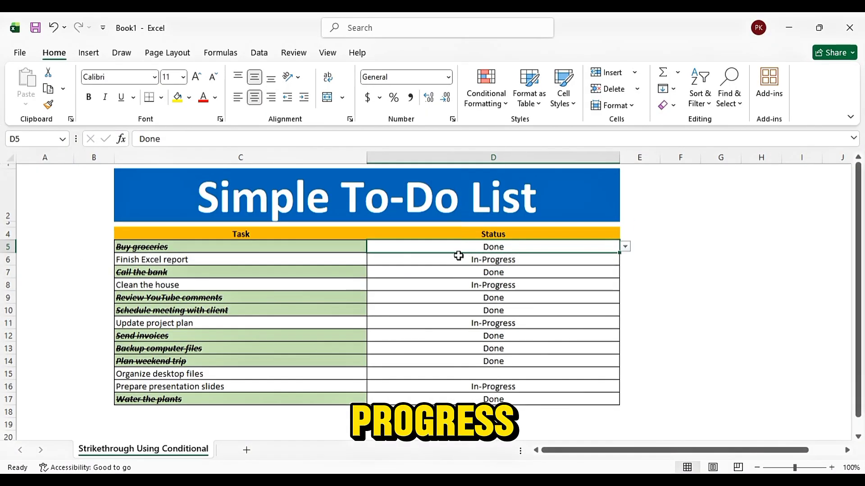
Set the status of the Finish Excel report task to Done
{"action": "left_click", "coordinate": [532, 258]}
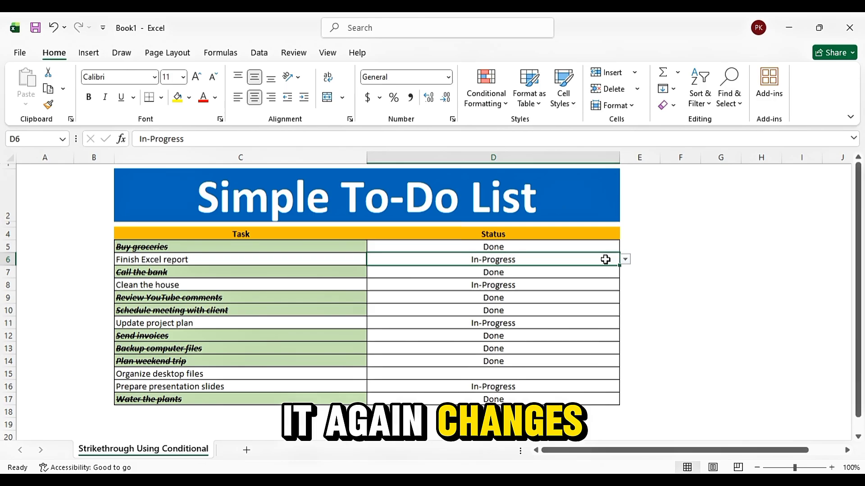
{"action": "left_click", "coordinate": [630, 263]}
{"action": "left_click", "coordinate": [498, 267]}
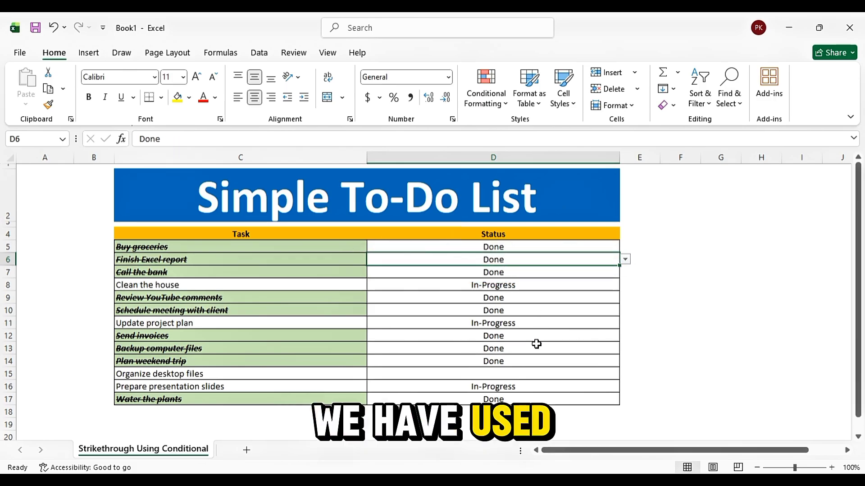
Enter In-Progress as the status of the Organize desktop files task, and replace it with Done
{"action": "left_click", "coordinate": [454, 374]}
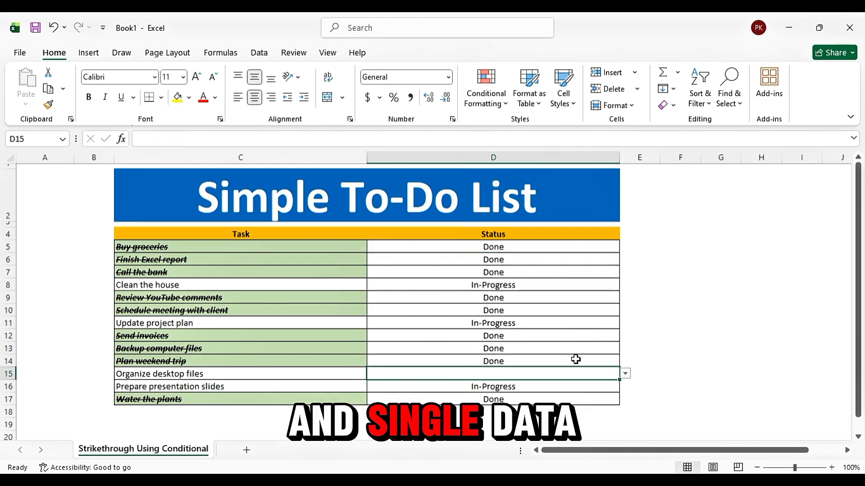
{"action": "type", "text": "In-Progress"}
{"action": "key", "text": "Return"}
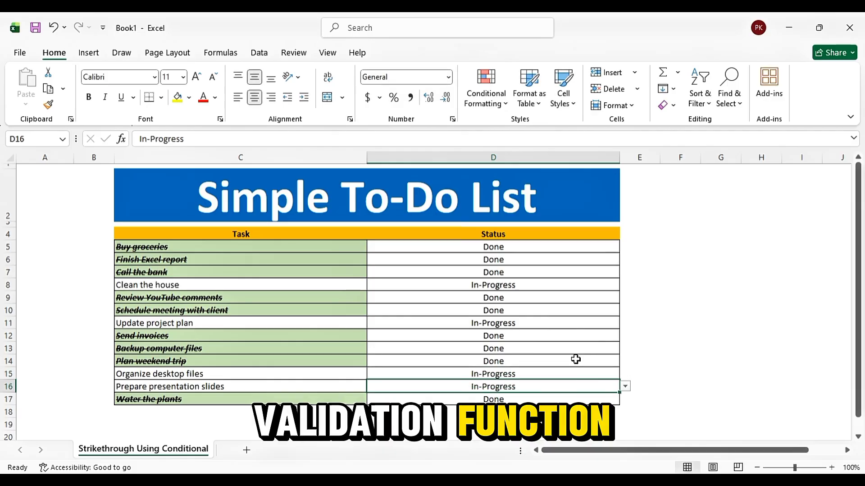
{"action": "key", "text": "Up"}
{"action": "type", "text": "Do"}
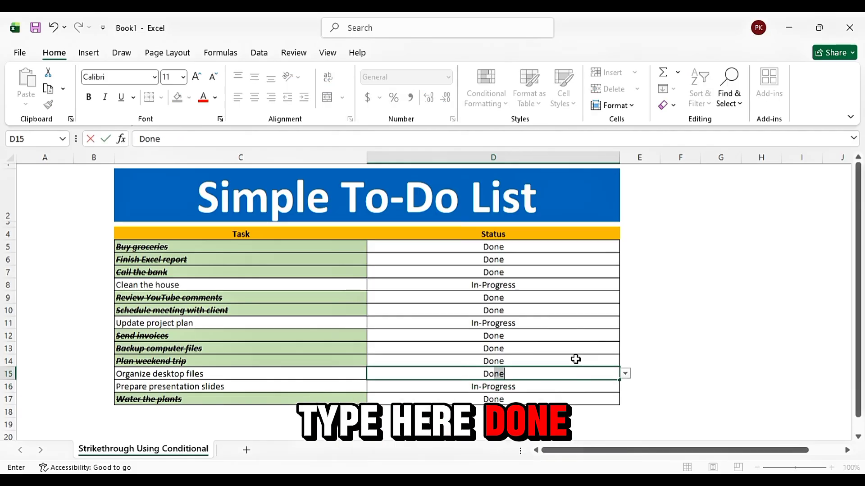
{"action": "key", "text": "Return"}
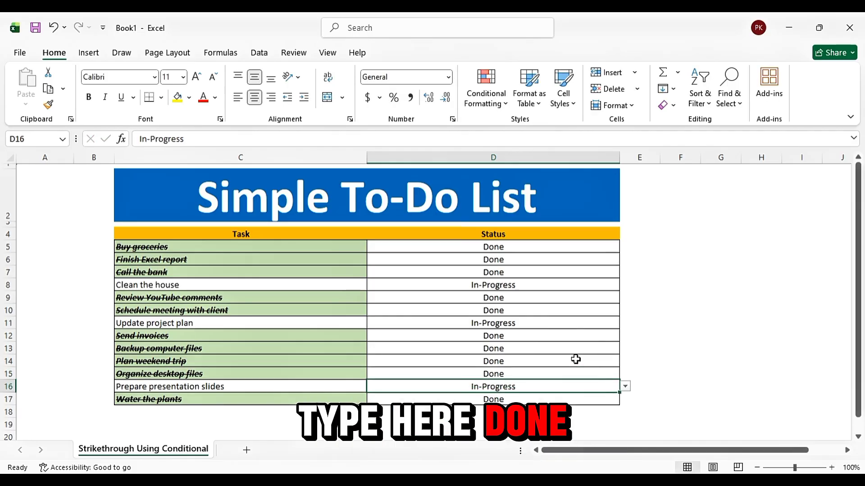
Set the status of the Update project plan and Clean the house tasks to Done
{"action": "left_click", "coordinate": [416, 320]}
{"action": "type", "text": "Done"}
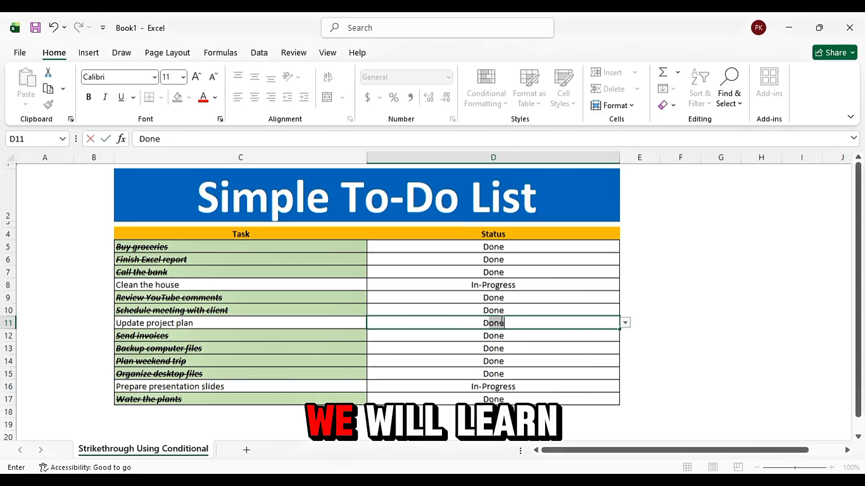
{"action": "key", "text": "Return"}
{"action": "left_click", "coordinate": [579, 284]}
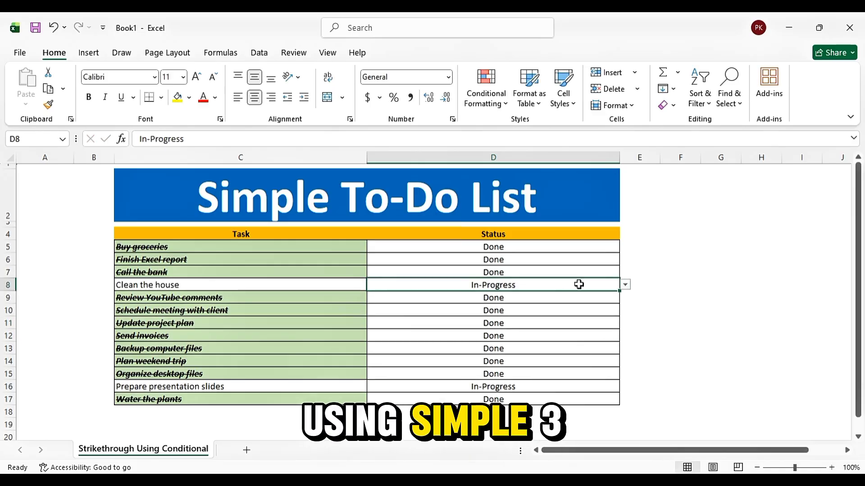
{"action": "left_click", "coordinate": [626, 285]}
{"action": "left_click", "coordinate": [597, 295]}
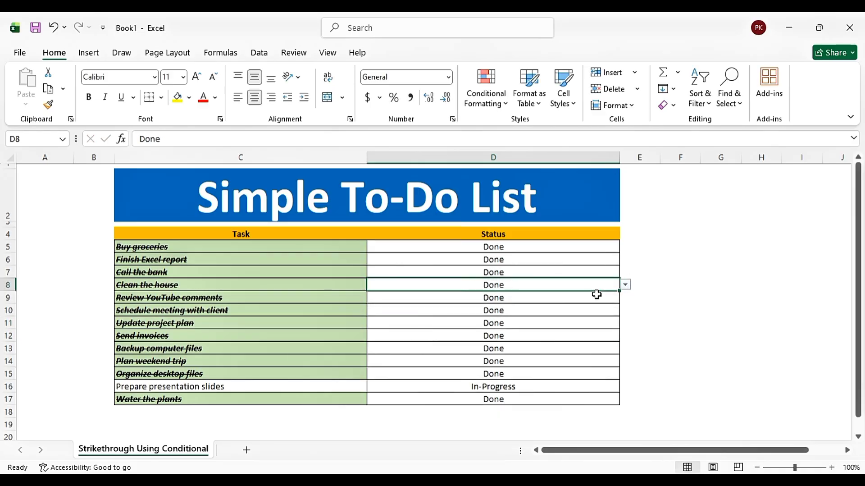
Set the status of the Prepare presentation slides task to Done
{"action": "left_click", "coordinate": [616, 388]}
{"action": "left_click", "coordinate": [626, 387]}
{"action": "left_click", "coordinate": [599, 398]}
Change the status of the Review YouTube comments task to In-Progress
{"action": "left_click", "coordinate": [573, 281]}
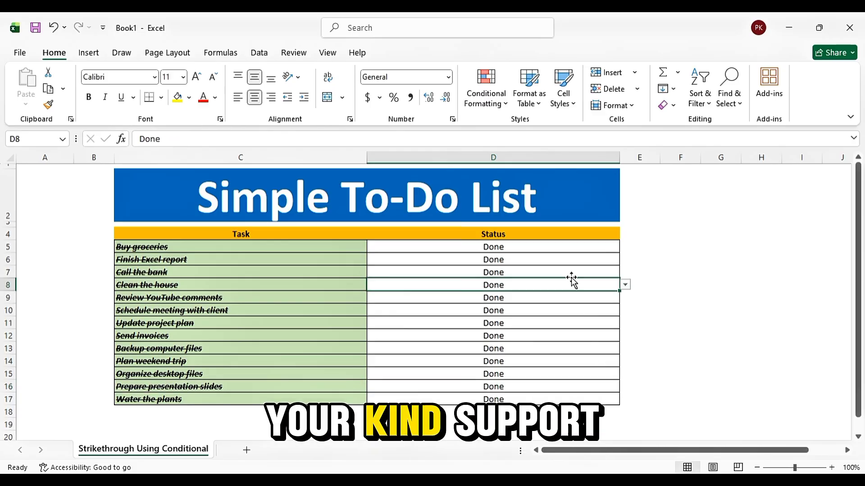
{"action": "left_click", "coordinate": [626, 296]}
{"action": "left_click", "coordinate": [619, 296]}
{"action": "left_click", "coordinate": [625, 297]}
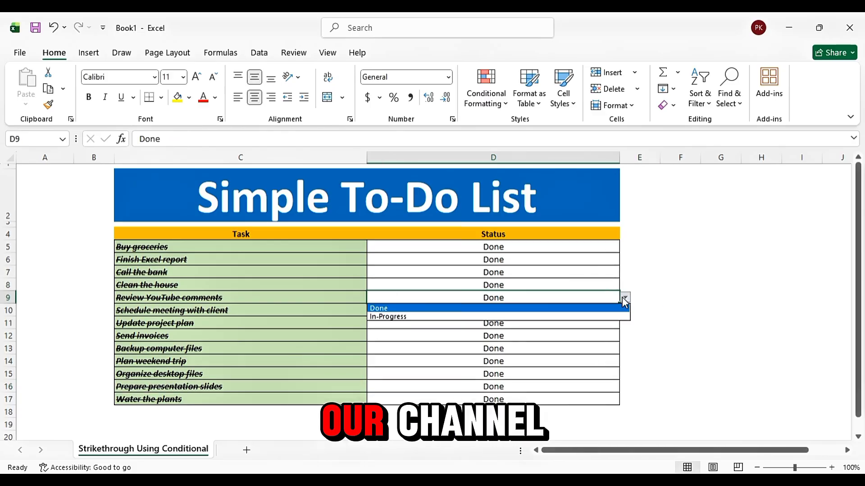
{"action": "left_click", "coordinate": [579, 315]}
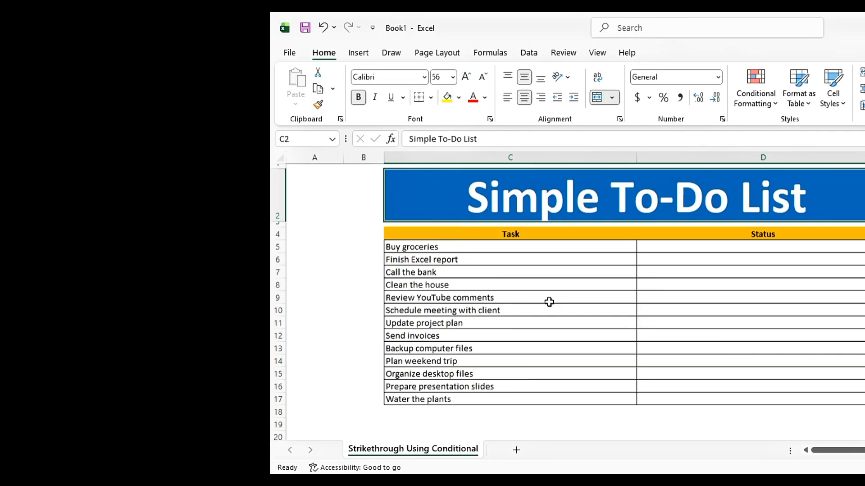
In the list with the empty Status column, enter Done for the Buy groceries task
{"action": "left_click_drag", "start_coordinate": [467, 234], "coordinate": [466, 394]}
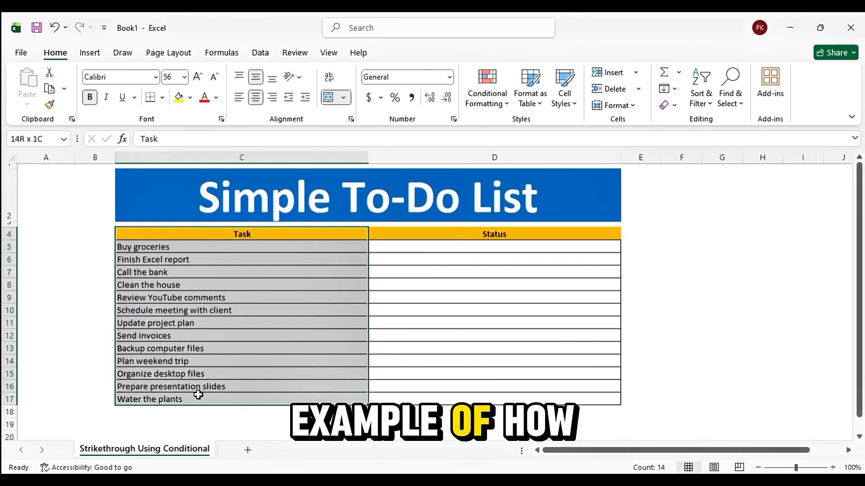
{"action": "left_click_drag", "start_coordinate": [198, 395], "coordinate": [198, 395]}
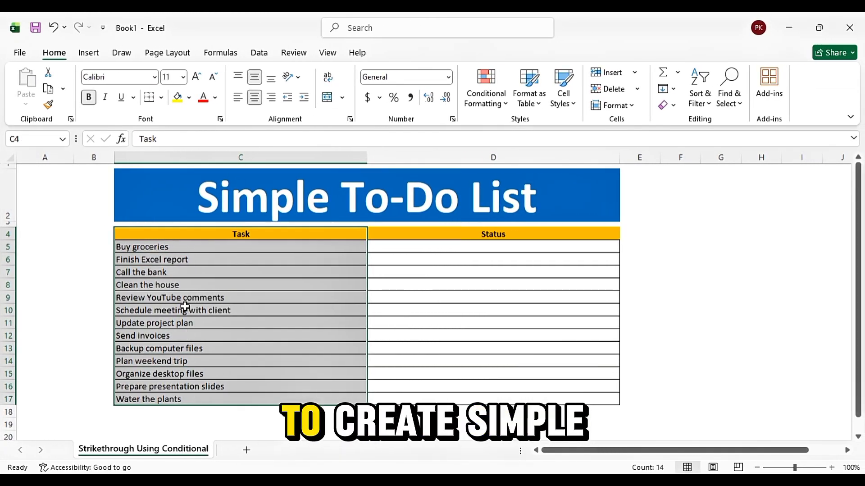
{"action": "left_click", "coordinate": [410, 248]}
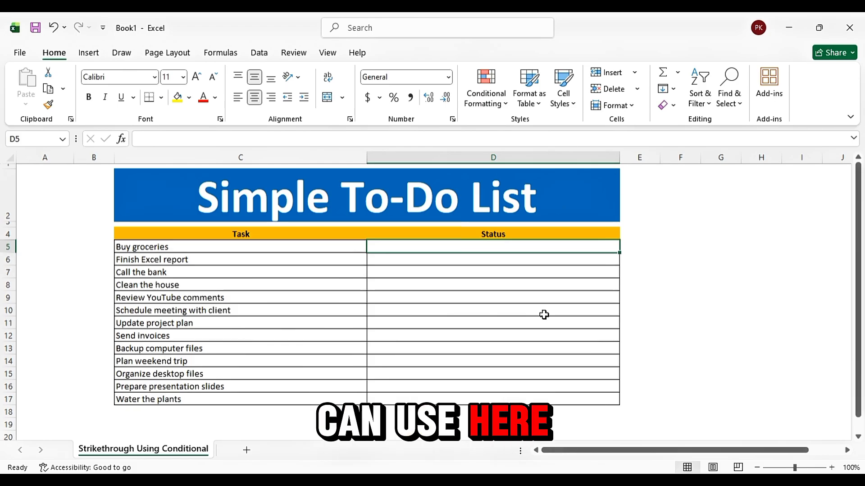
{"action": "type", "text": "Done"}
{"action": "key", "text": "Return"}
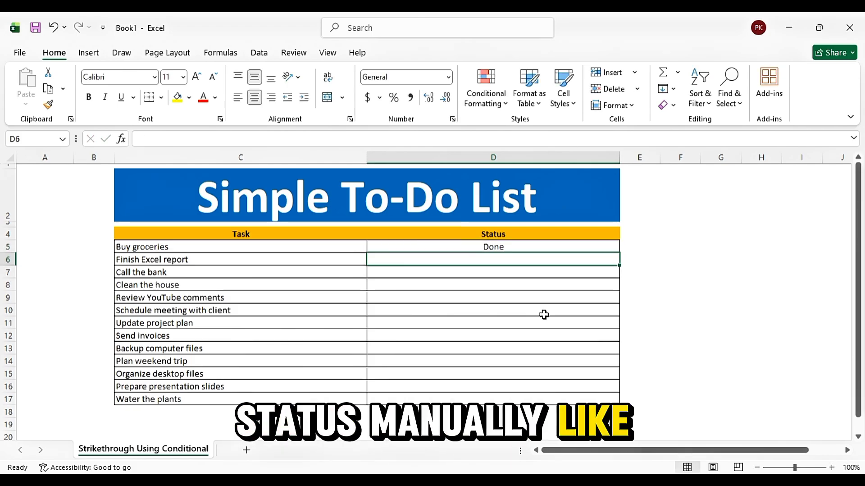
Enter Done as the status of the Finish Excel report, Review YouTube comments and Send invoices tasks
{"action": "left_click", "coordinate": [525, 247]}
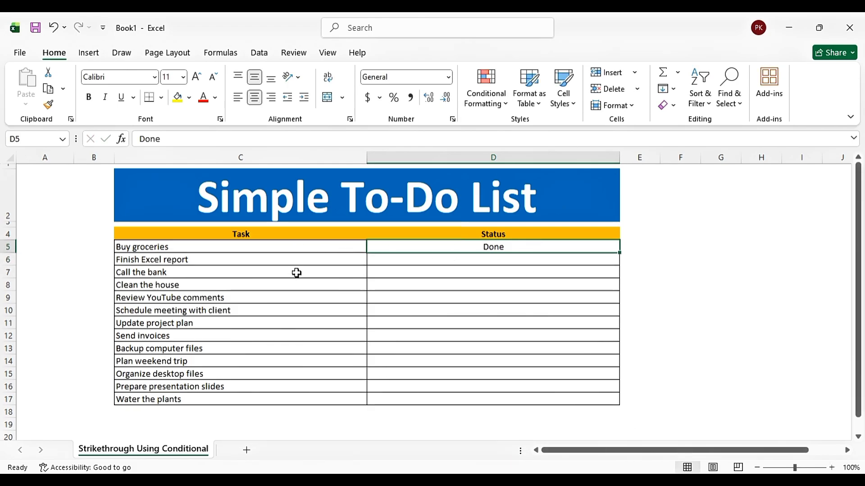
{"action": "left_click", "coordinate": [543, 285]}
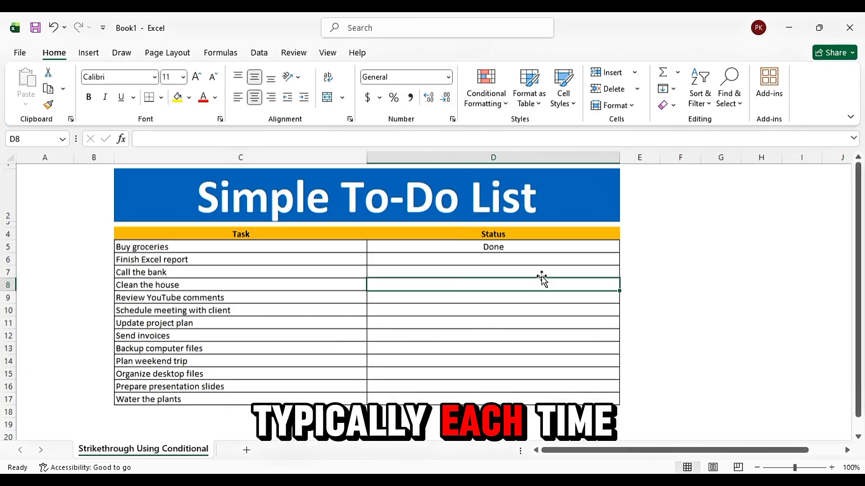
{"action": "left_click", "coordinate": [541, 261]}
{"action": "type", "text": "Done"}
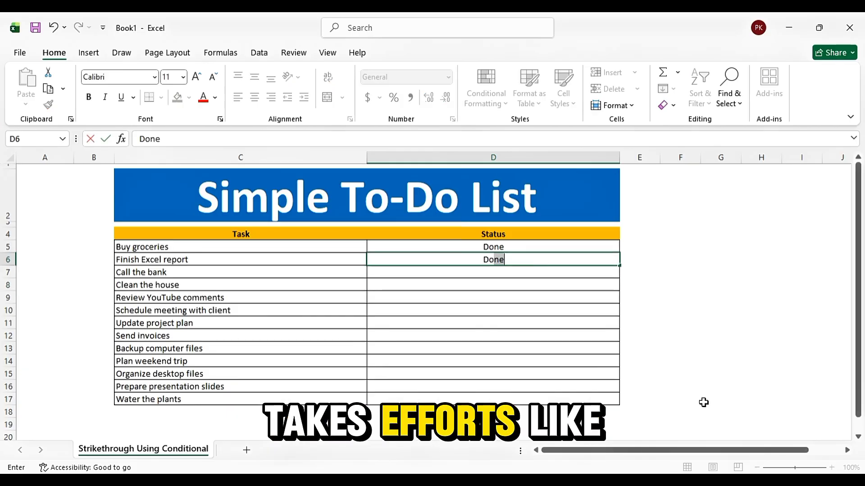
{"action": "key", "text": "Return"}
{"action": "key", "text": "Down"}
{"action": "key", "text": "Down"}
{"action": "type", "text": "Do"}
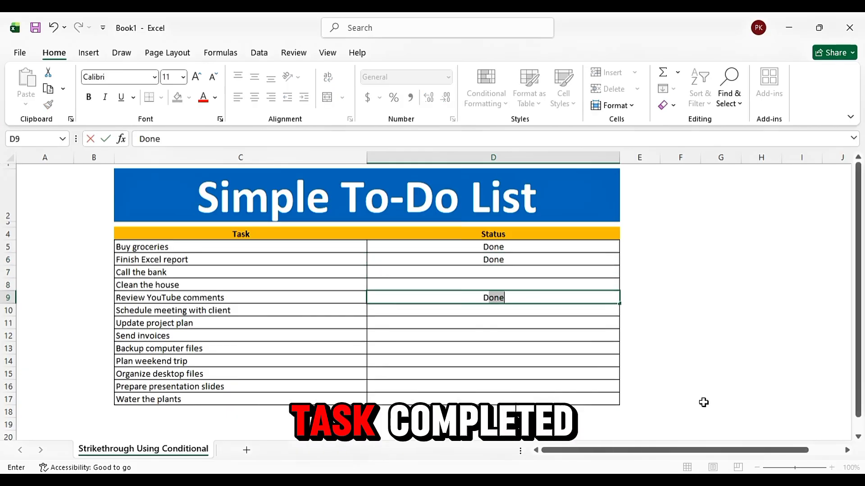
{"action": "key", "text": "Return"}
{"action": "key", "text": "Down"}
{"action": "key", "text": "Down"}
{"action": "type", "text": "Do"}
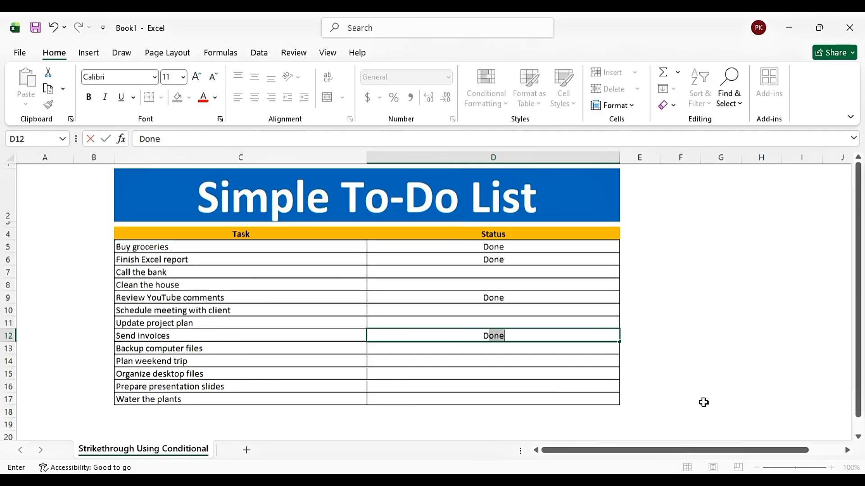
{"action": "key", "text": "Return"}
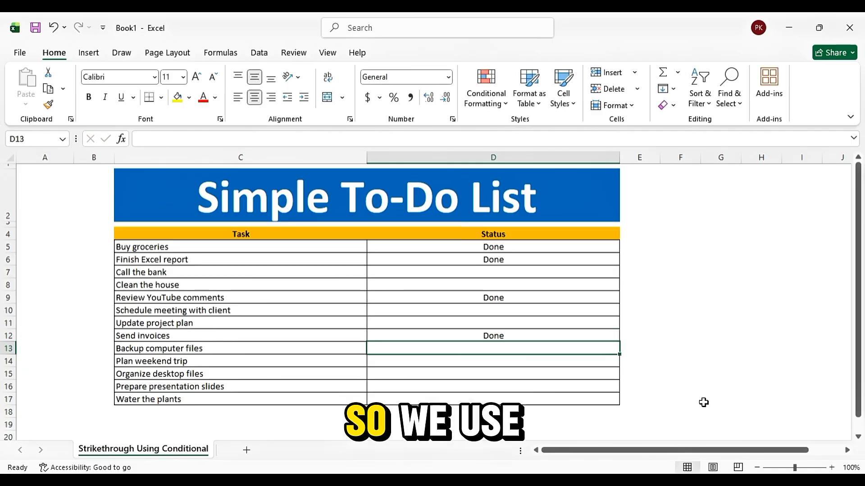
Start data validation for the status cells D5:D17 and set the allowed values to List
{"action": "left_click", "coordinate": [517, 247]}
{"action": "left_click_drag", "start_coordinate": [516, 247], "coordinate": [519, 397]}
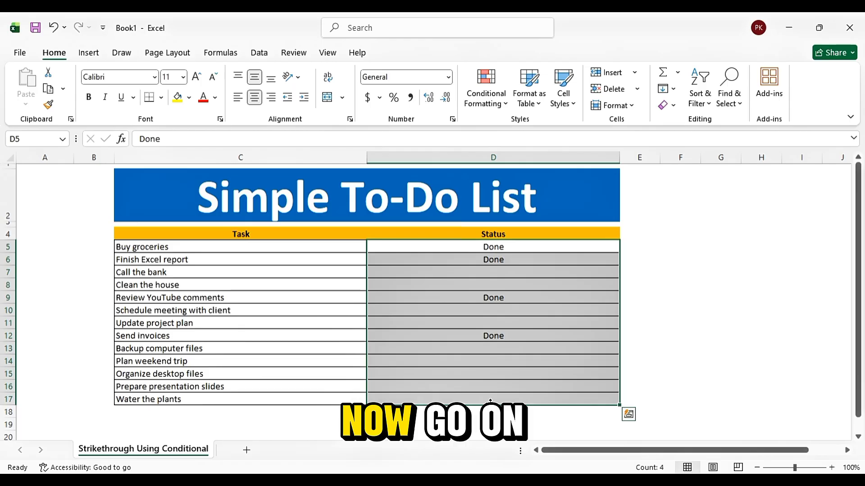
{"action": "left_click", "coordinate": [260, 53]}
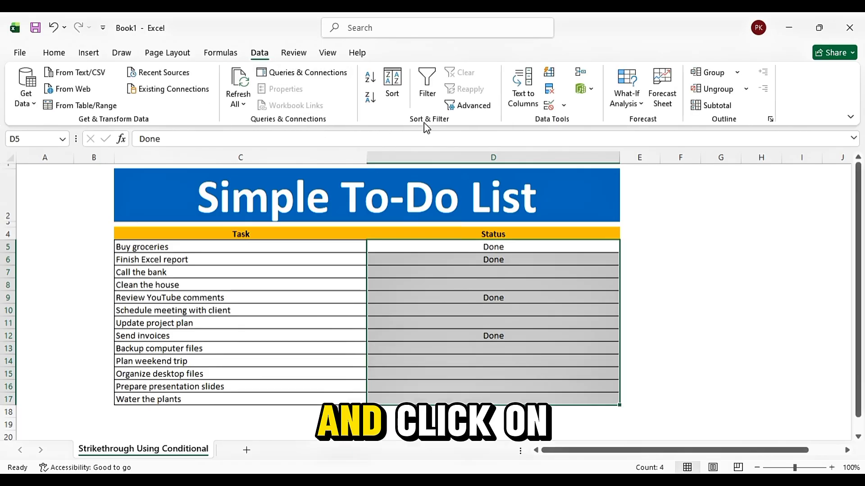
{"action": "left_click", "coordinate": [564, 108]}
{"action": "left_click", "coordinate": [574, 122]}
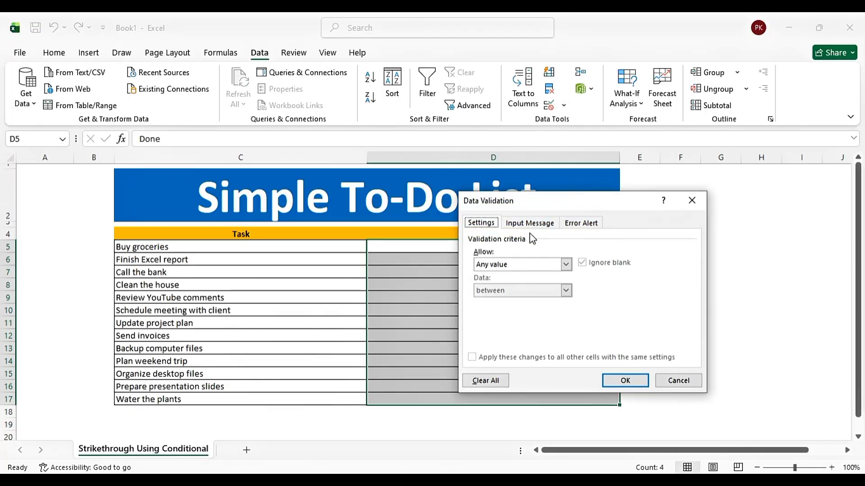
{"action": "left_click", "coordinate": [500, 266]}
{"action": "left_click", "coordinate": [490, 299]}
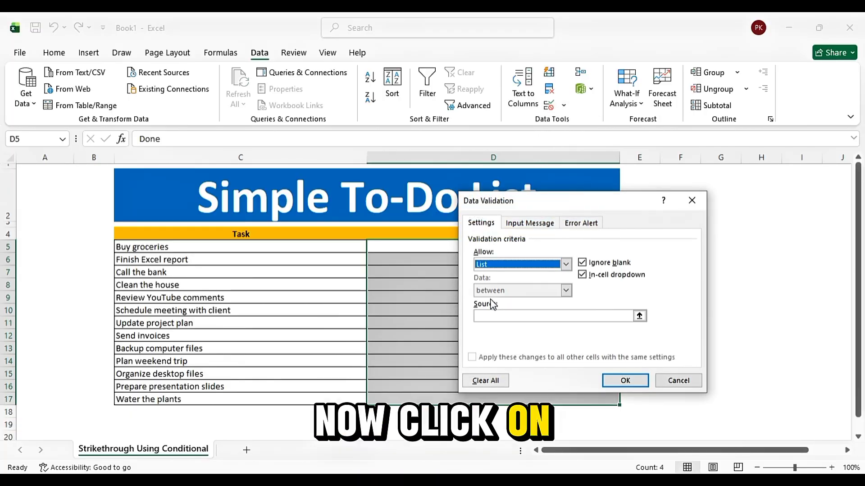
Set the validation list source to Done,In-Progress, apply it to the status cells, and select cell D5
{"action": "left_click", "coordinate": [505, 316]}
{"action": "type", "text": "Done"}
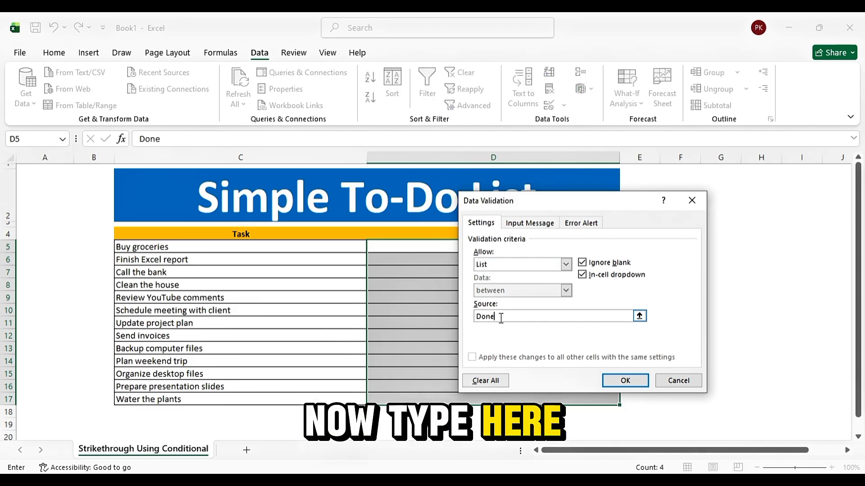
{"action": "type", "text": ",In"}
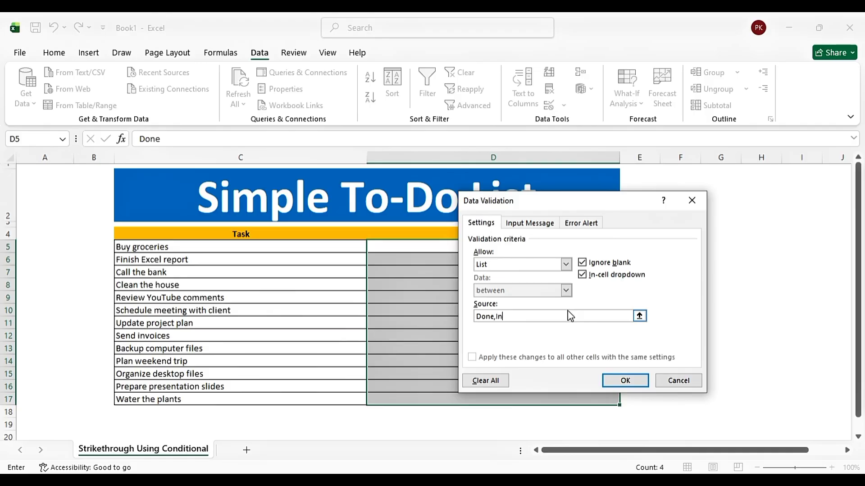
{"action": "type", "text": "-Progress"}
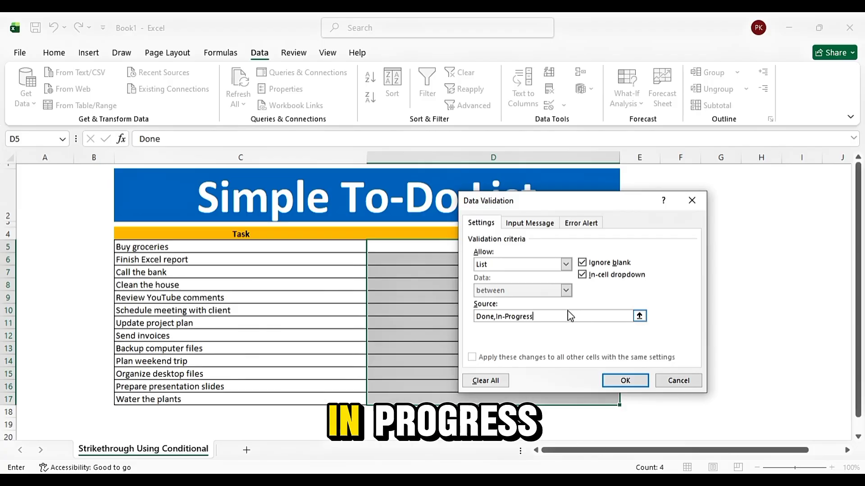
{"action": "left_click", "coordinate": [626, 381]}
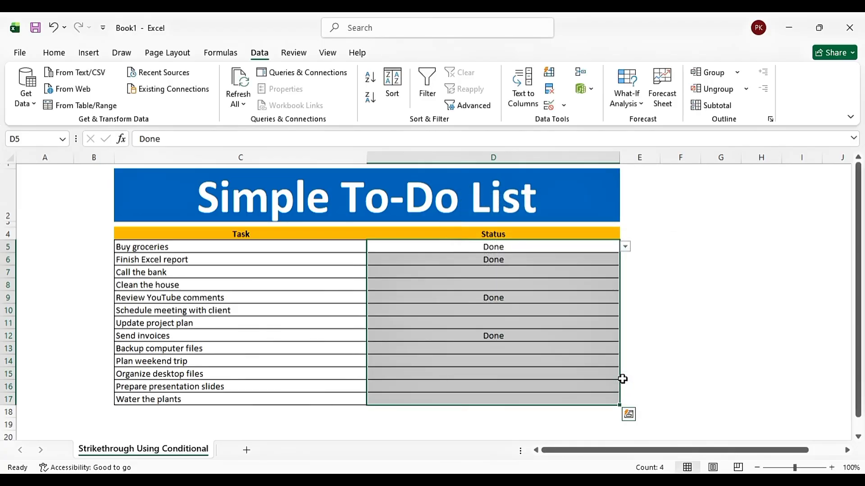
{"action": "left_click", "coordinate": [639, 284]}
{"action": "left_click", "coordinate": [593, 245]}
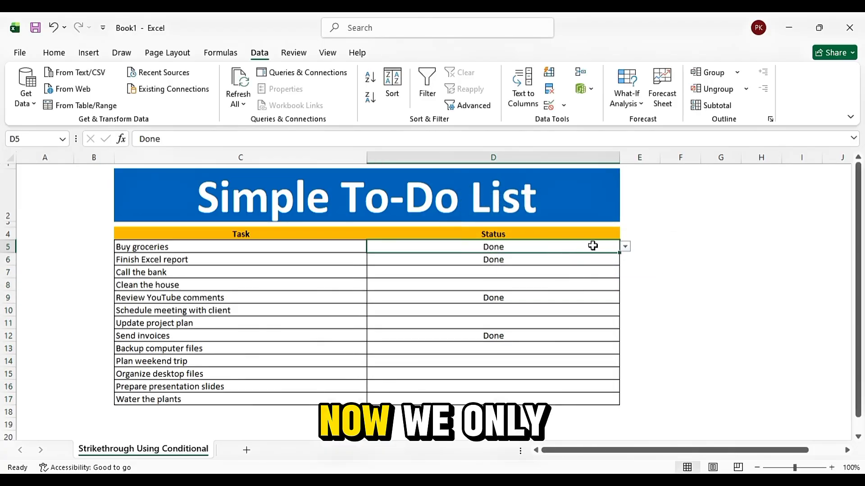
Choose In-Progress from the status dropdown for Buy groceries and Done for Finish Excel report
{"action": "left_click", "coordinate": [626, 248]}
{"action": "left_click", "coordinate": [421, 263]}
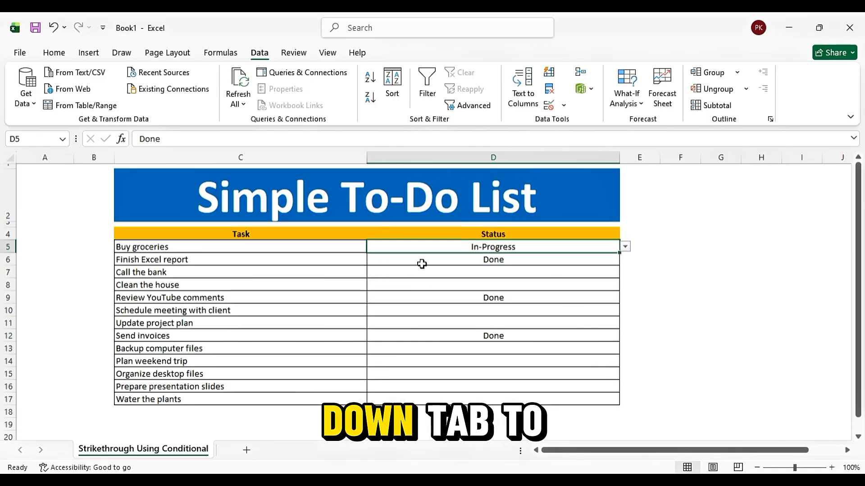
{"action": "left_click", "coordinate": [610, 260]}
{"action": "left_click", "coordinate": [625, 260]}
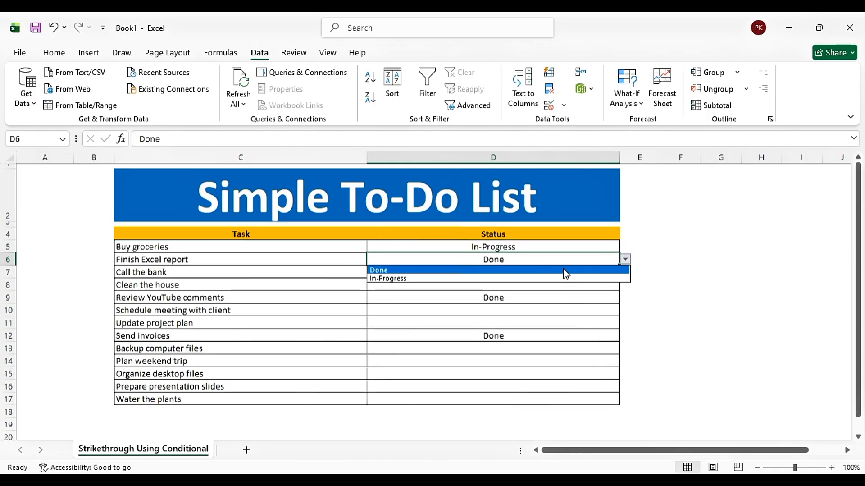
{"action": "left_click", "coordinate": [566, 270]}
Choose Done from the status dropdown for Call the bank and In-Progress for Clean the house
{"action": "left_click", "coordinate": [607, 271]}
{"action": "left_click", "coordinate": [627, 273]}
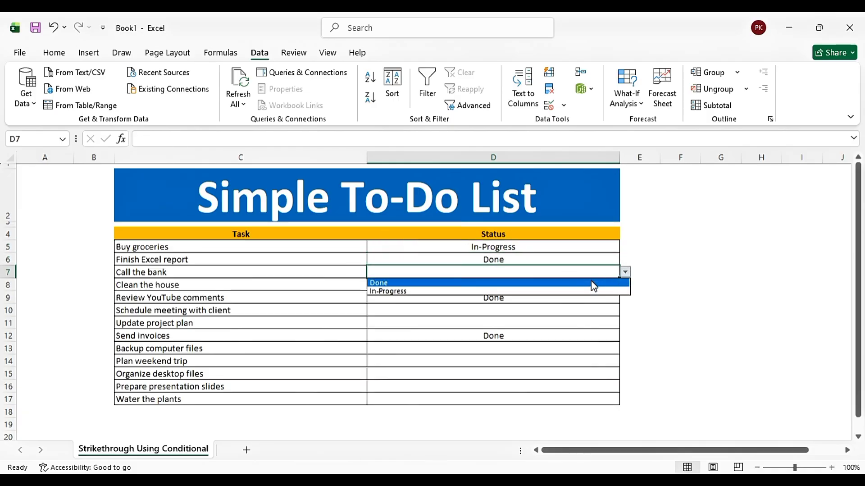
{"action": "left_click", "coordinate": [593, 285]}
{"action": "left_click", "coordinate": [613, 284]}
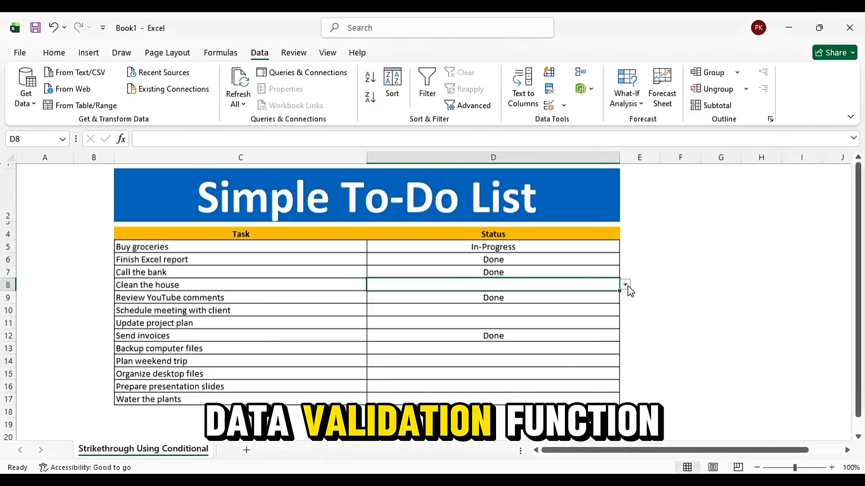
{"action": "left_click", "coordinate": [626, 284]}
{"action": "left_click", "coordinate": [593, 303]}
Choose Done from the status dropdown for Schedule meeting with client and In-Progress for Update project plan
{"action": "left_click", "coordinate": [590, 307]}
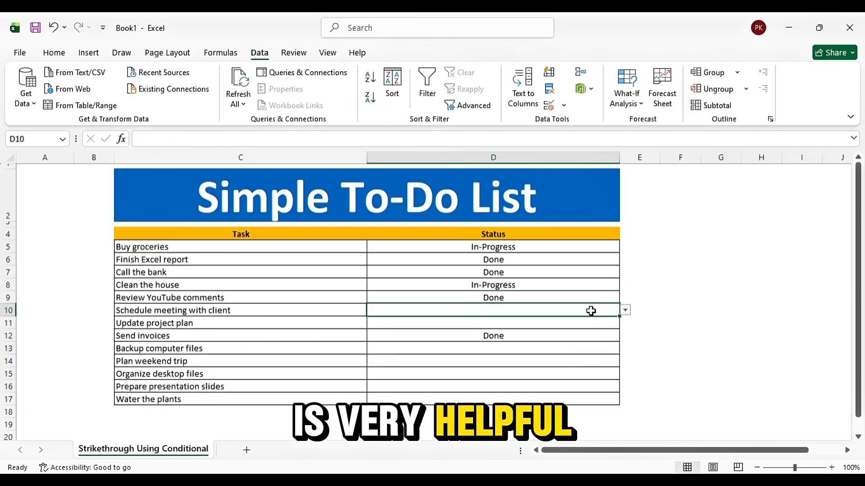
{"action": "left_click", "coordinate": [625, 309]}
{"action": "left_click", "coordinate": [607, 321]}
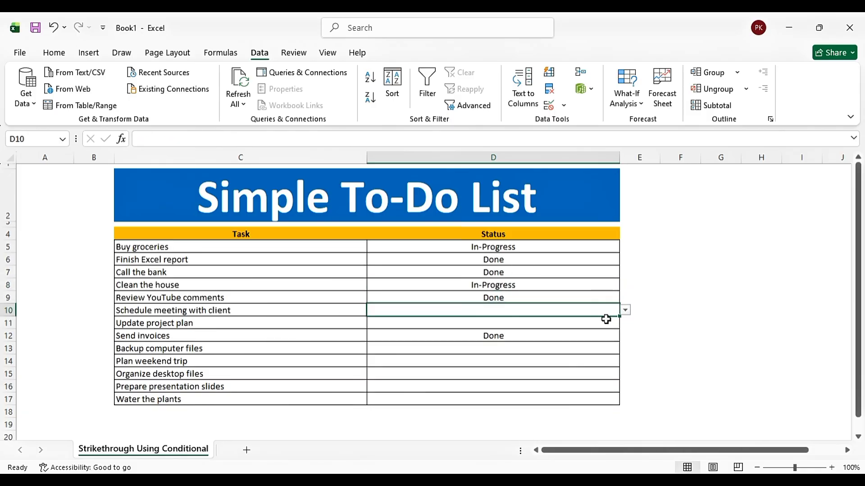
{"action": "left_click", "coordinate": [625, 309]}
{"action": "left_click", "coordinate": [567, 320]}
{"action": "left_click", "coordinate": [625, 309]}
{"action": "left_click", "coordinate": [569, 321]}
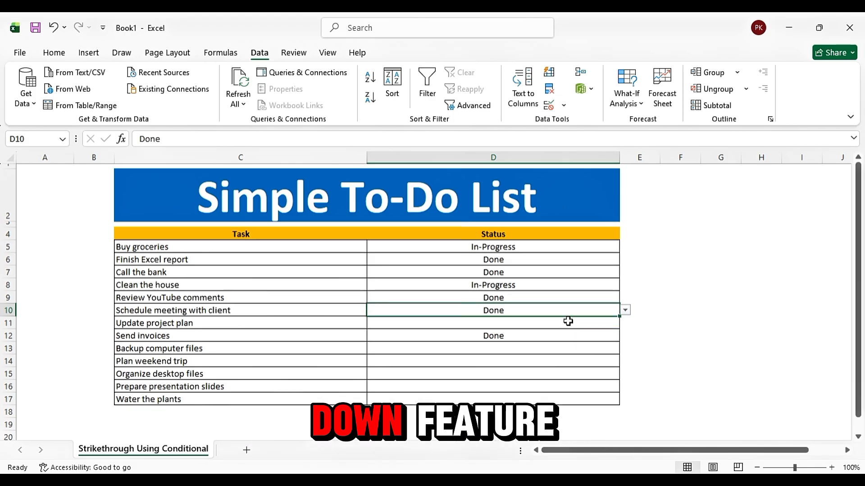
{"action": "left_click", "coordinate": [569, 321]}
{"action": "left_click", "coordinate": [626, 322]}
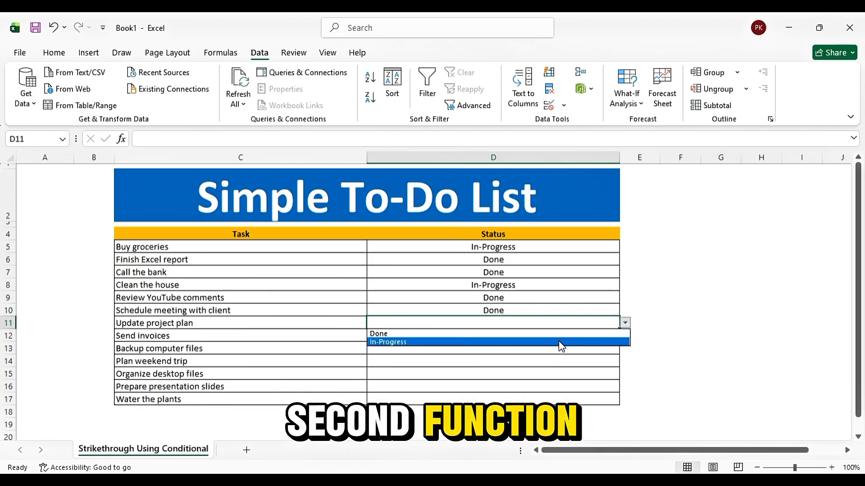
{"action": "left_click", "coordinate": [561, 341]}
{"action": "left_click", "coordinate": [675, 310]}
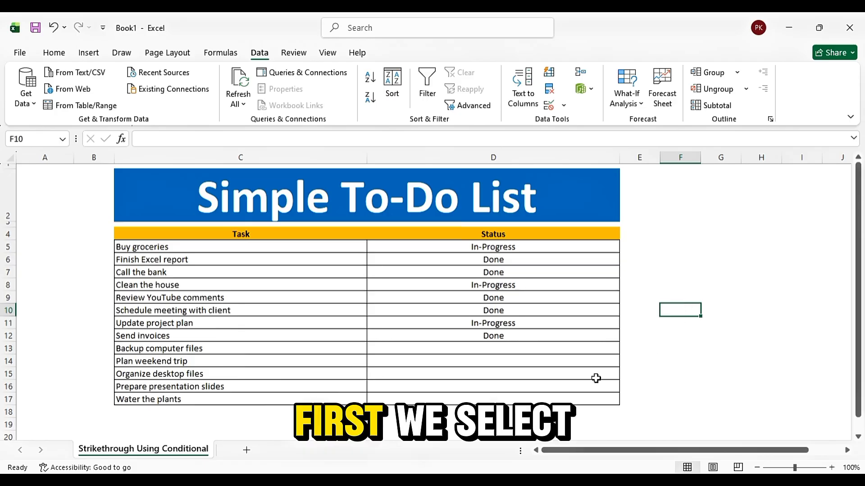
Start a new conditional formatting rule for the task cells C5:C17 that uses a formula to determine which cells to format
{"action": "left_click", "coordinate": [239, 246]}
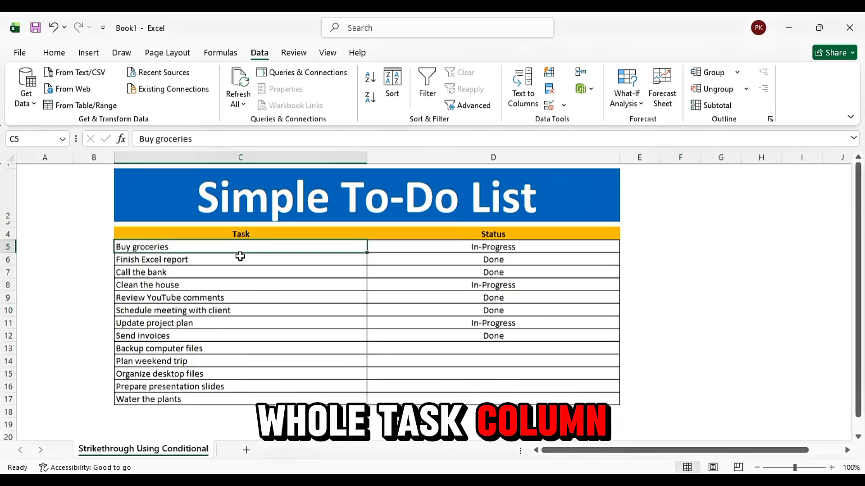
{"action": "left_click_drag", "start_coordinate": [240, 255], "coordinate": [234, 392]}
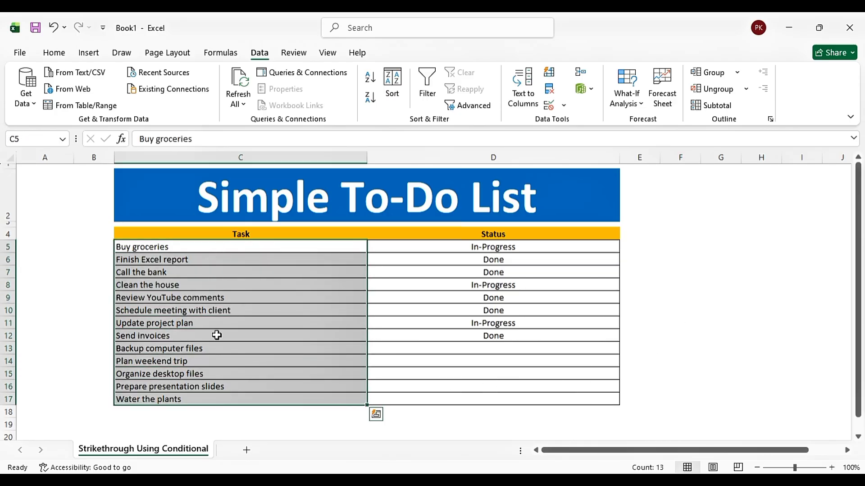
{"action": "left_click", "coordinate": [53, 52]}
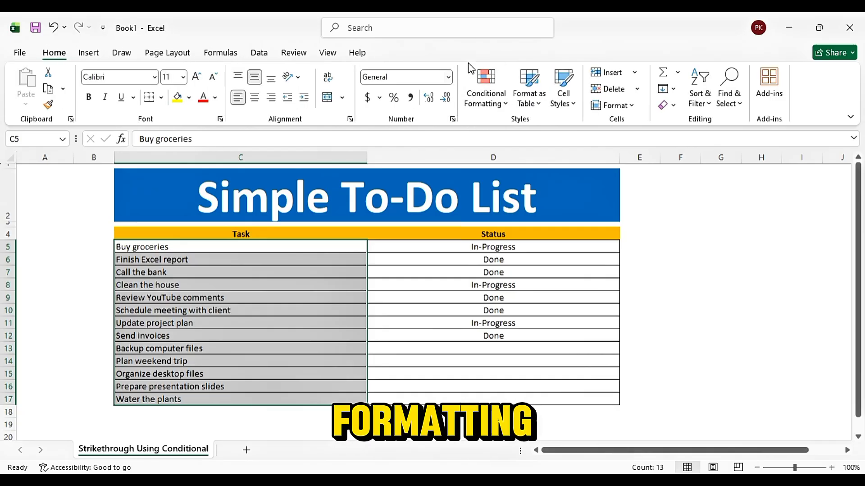
{"action": "left_click", "coordinate": [502, 105]}
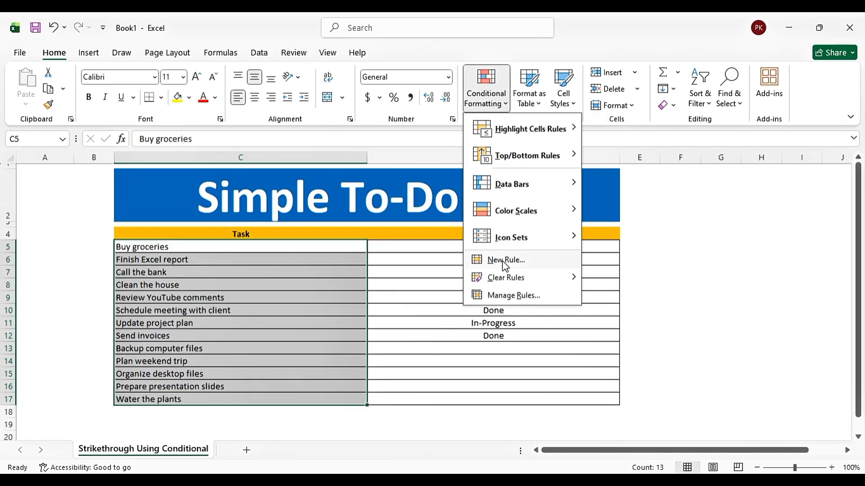
{"action": "left_click", "coordinate": [499, 264]}
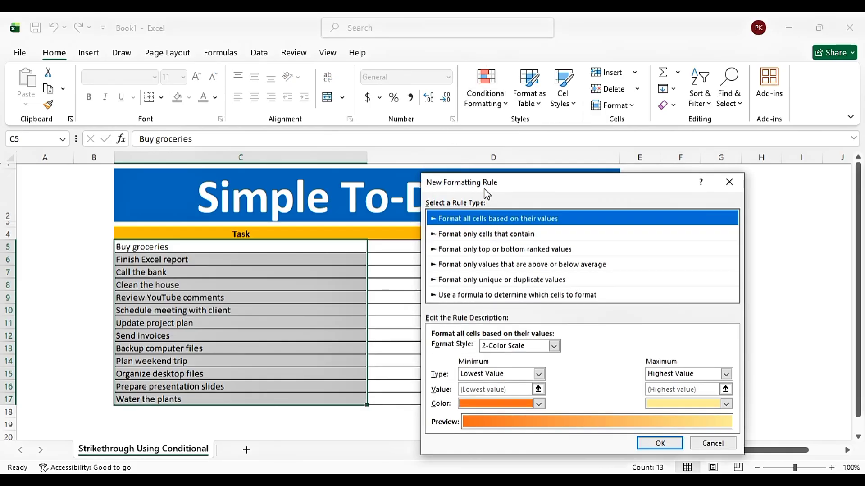
{"action": "left_click_drag", "start_coordinate": [487, 194], "coordinate": [467, 154]}
{"action": "left_click", "coordinate": [456, 255]}
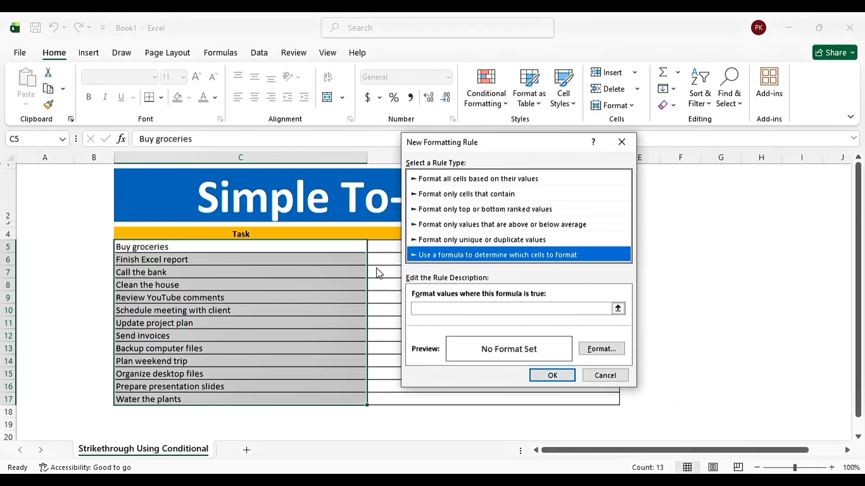
{"action": "left_click_drag", "start_coordinate": [437, 153], "coordinate": [524, 190]}
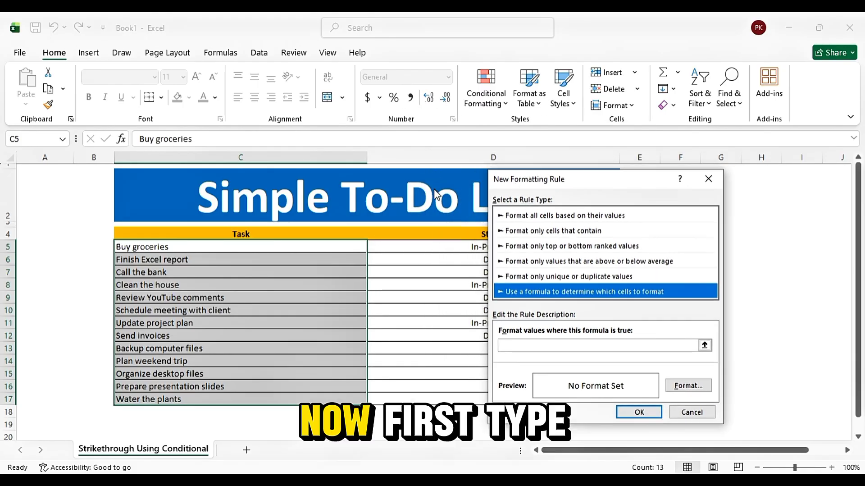
Enter =$D5="Done" as the rule's formula, with only the column reference absolute
{"action": "left_click", "coordinate": [509, 344]}
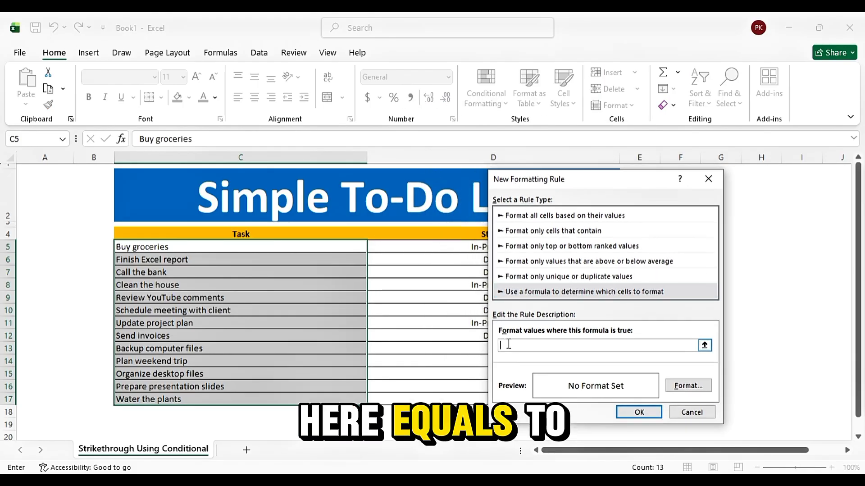
{"action": "type", "text": "="}
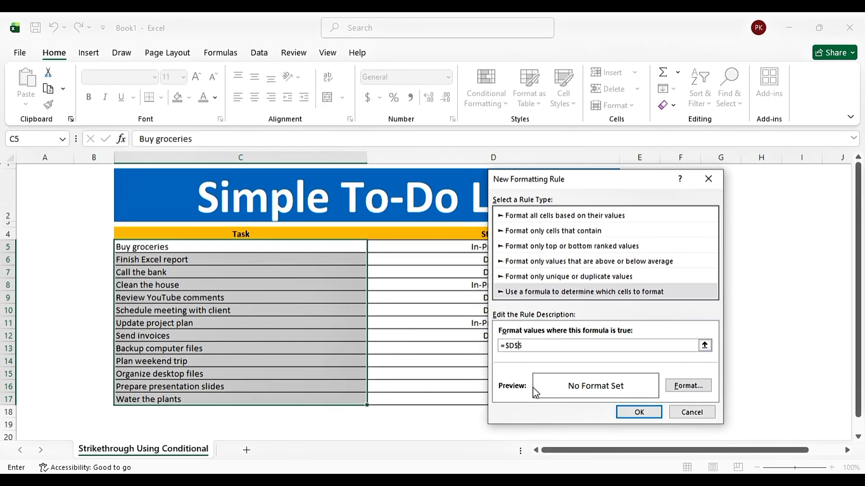
{"action": "key", "text": "BackSpace"}
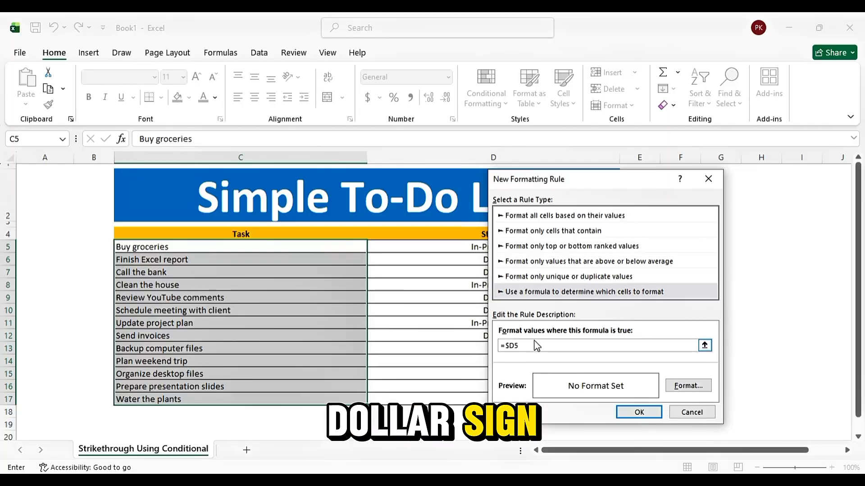
{"action": "type", "text": "=\""}
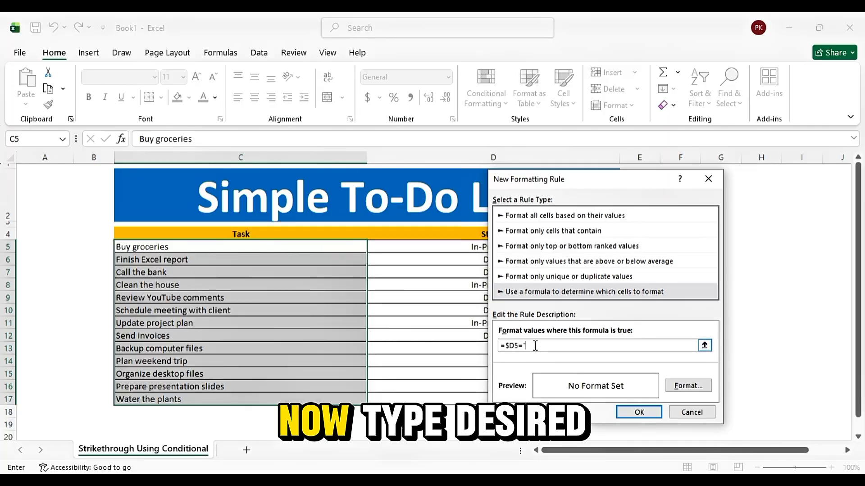
{"action": "type", "text": "Done\""}
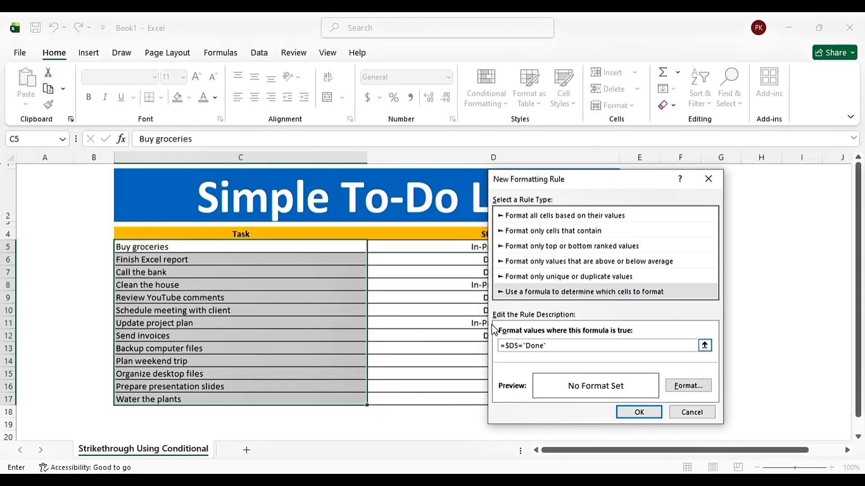
{"action": "left_click_drag", "start_coordinate": [523, 186], "coordinate": [554, 186]}
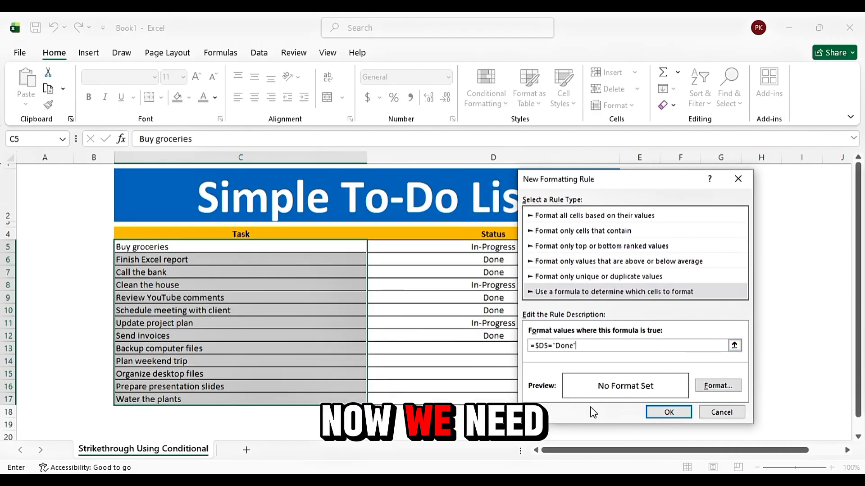
Set the rule's font format to Strikethrough and Bold Italic, leaving the font color Automatic
{"action": "left_click", "coordinate": [701, 386]}
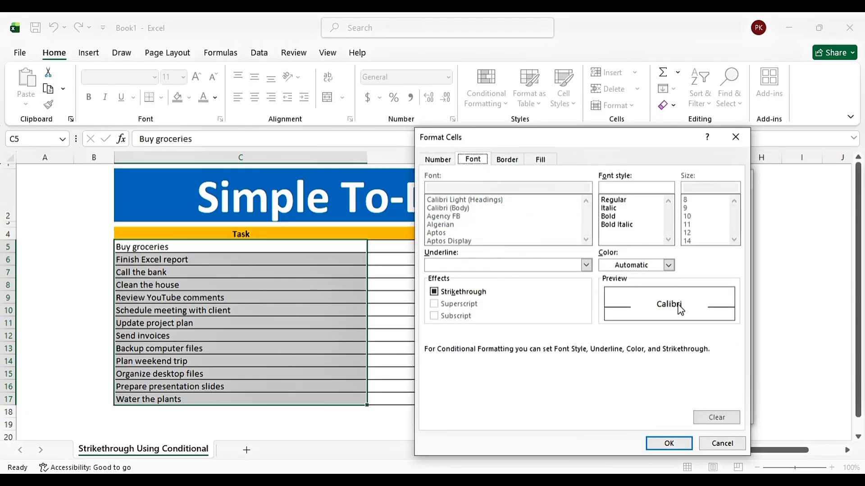
{"action": "left_click", "coordinate": [434, 292]}
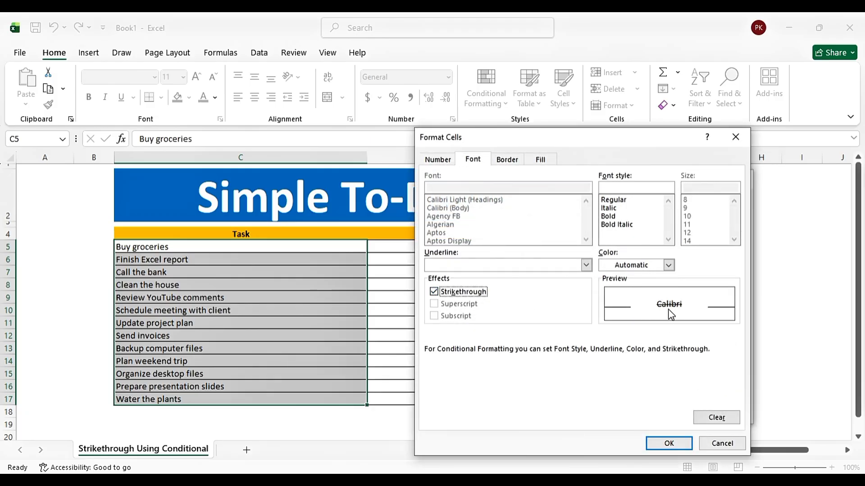
{"action": "left_click", "coordinate": [615, 225]}
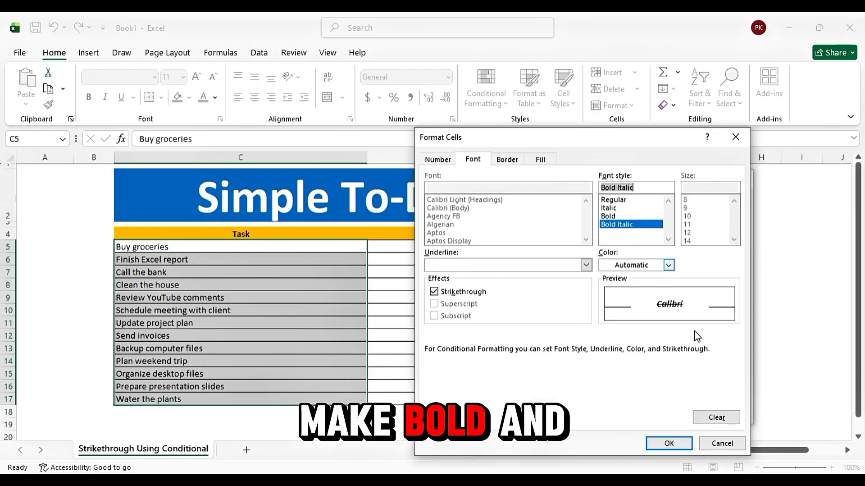
{"action": "left_click", "coordinate": [668, 266]}
{"action": "left_click", "coordinate": [688, 271]}
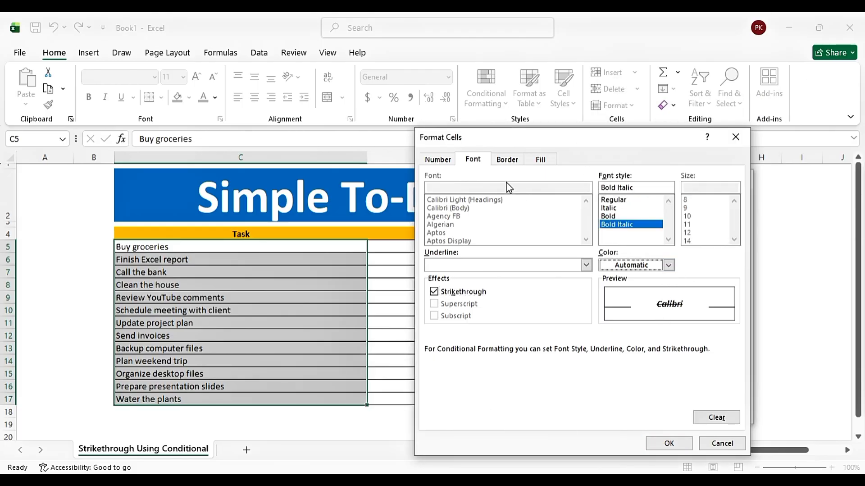
Give the rule a light green background fill and apply the rule to the task cells
{"action": "left_click", "coordinate": [508, 162]}
{"action": "left_click", "coordinate": [539, 160]}
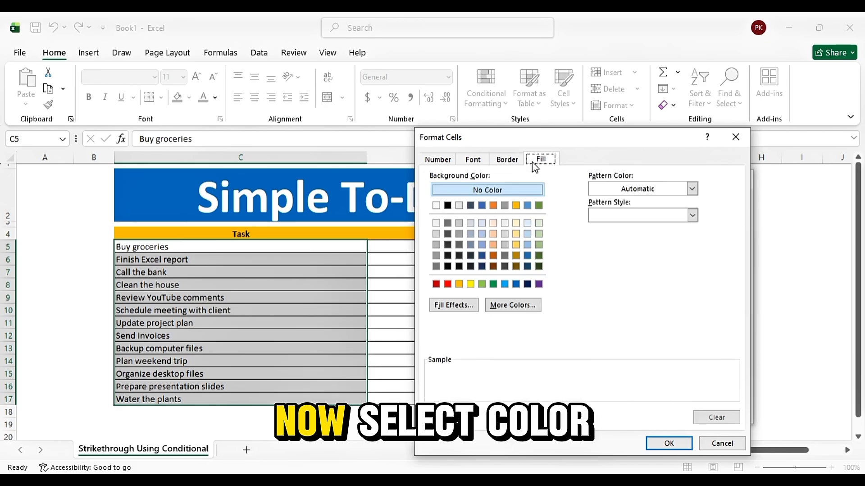
{"action": "left_click", "coordinate": [530, 234]}
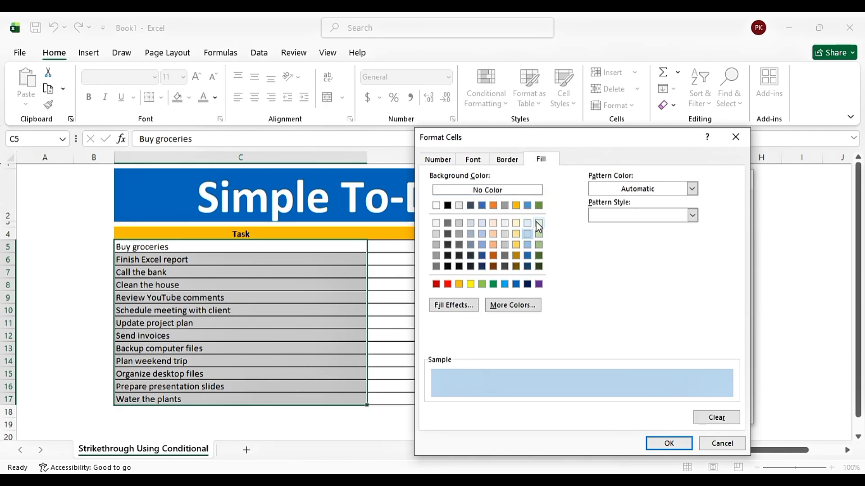
{"action": "left_click", "coordinate": [540, 224]}
{"action": "left_click", "coordinate": [539, 233]}
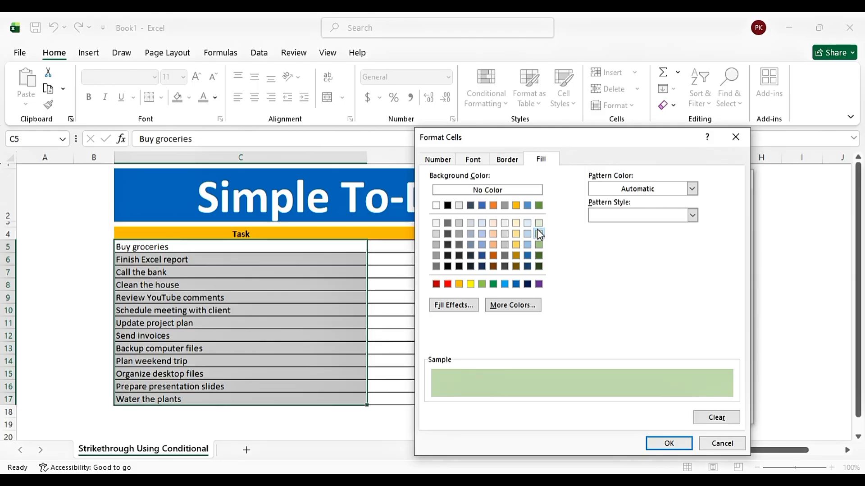
{"action": "left_click", "coordinate": [667, 442]}
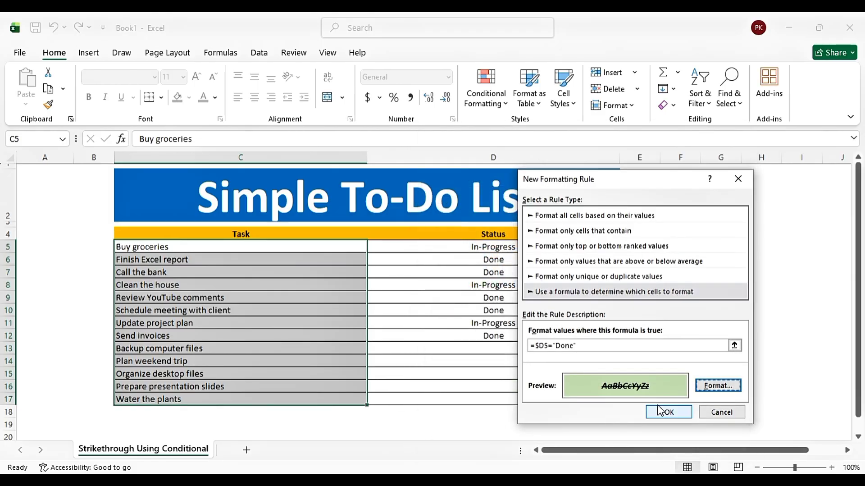
{"action": "left_click", "coordinate": [680, 413]}
{"action": "left_click", "coordinate": [679, 325]}
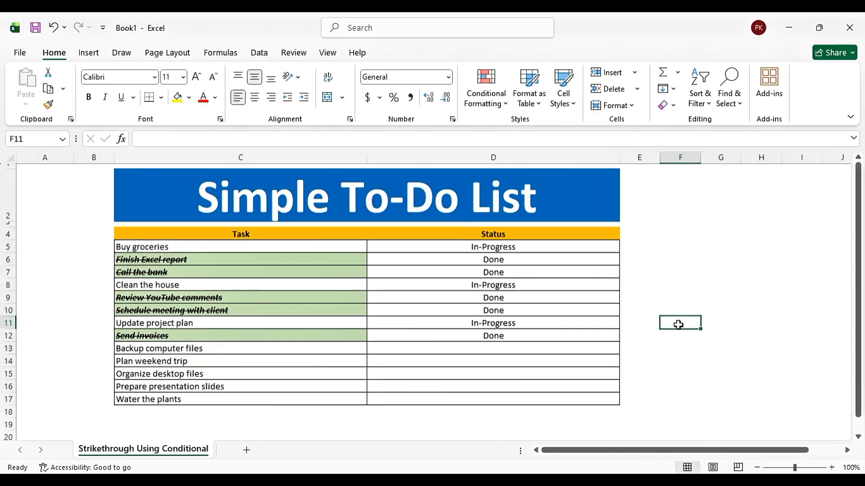
Test the rule by switching the Send invoices status to In-Progress and back to Done
{"action": "left_click", "coordinate": [514, 335]}
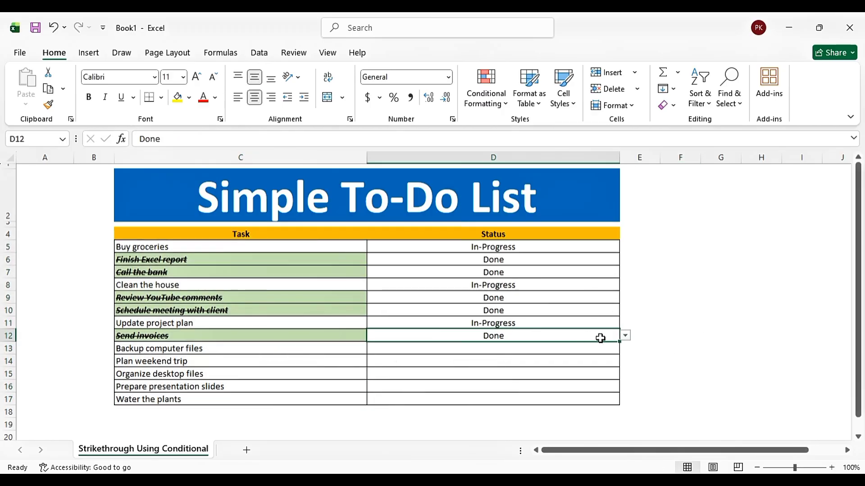
{"action": "left_click", "coordinate": [625, 335]}
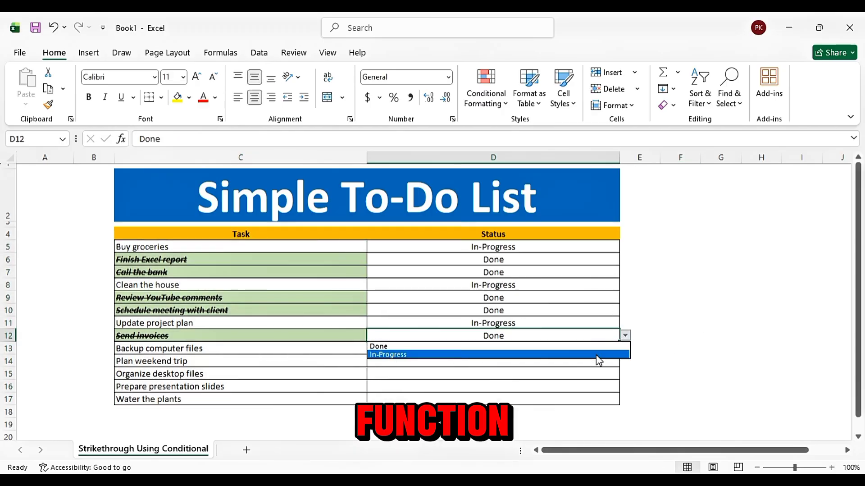
{"action": "left_click", "coordinate": [598, 355]}
{"action": "left_click", "coordinate": [626, 338]}
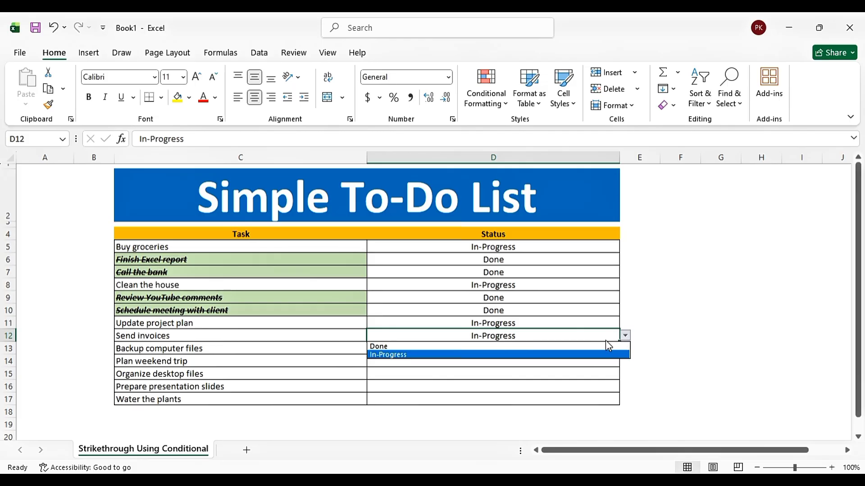
{"action": "left_click", "coordinate": [583, 346]}
Set the Backup computer files status to In-Progress, and change it to Done to test the formatting
{"action": "left_click", "coordinate": [585, 351]}
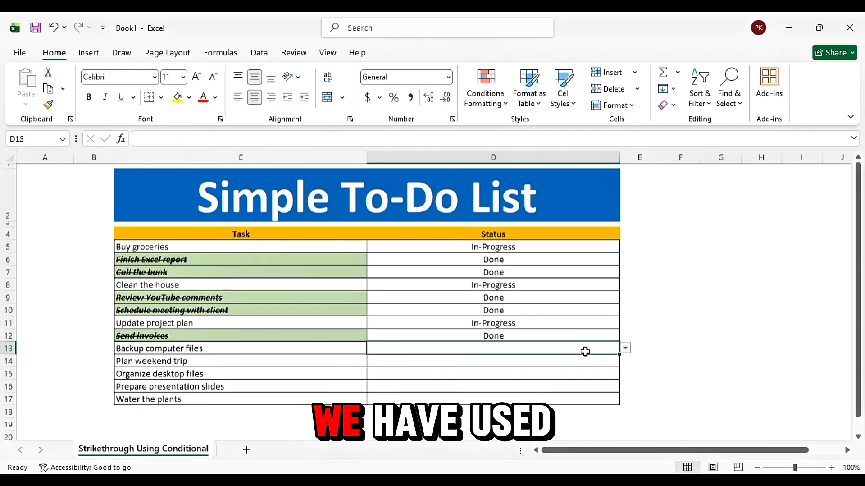
{"action": "left_click", "coordinate": [625, 348]}
{"action": "left_click", "coordinate": [584, 365]}
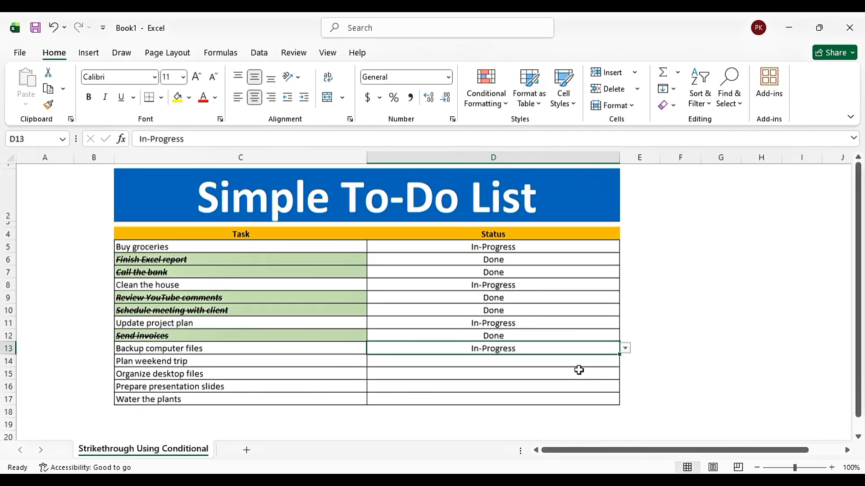
{"action": "left_click", "coordinate": [625, 348]}
{"action": "left_click", "coordinate": [588, 357]}
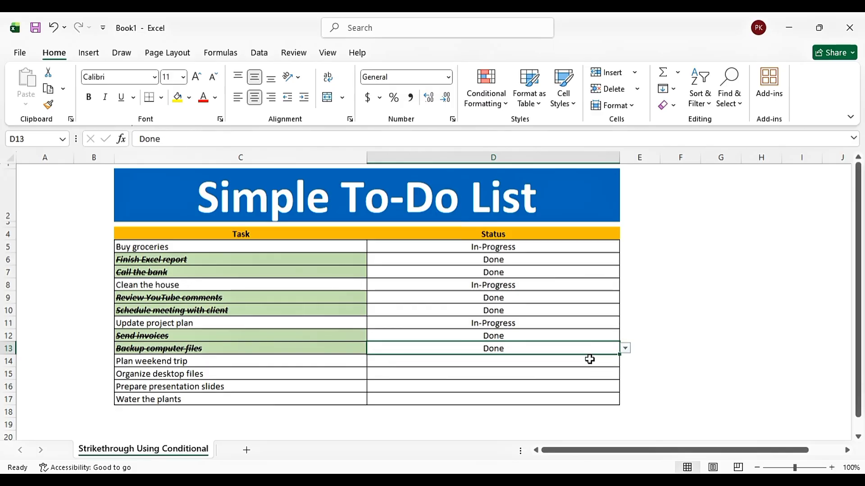
Enter In-Progress as the status of Prepare presentation slides and Done as the status of Plan weekend trip
{"action": "left_click", "coordinate": [562, 382]}
{"action": "type", "text": "In-Progress"}
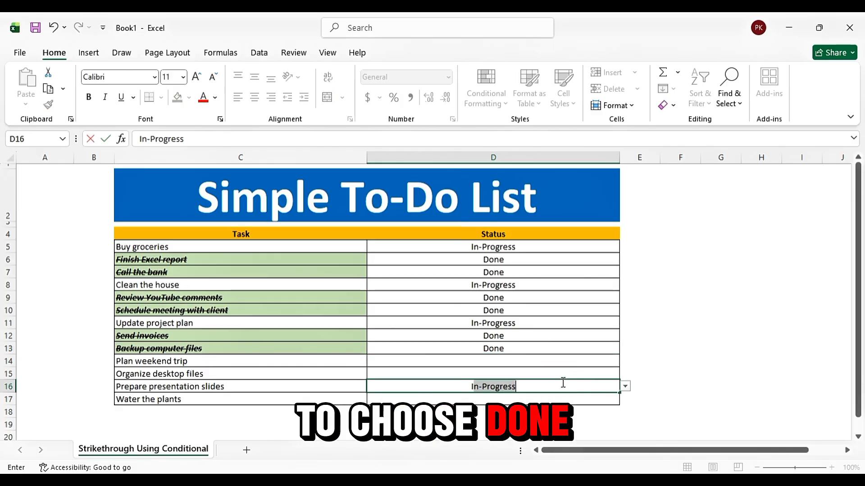
{"action": "key", "text": "Return"}
{"action": "key", "text": "Up"}
{"action": "key", "text": "Up"}
{"action": "key", "text": "Up"}
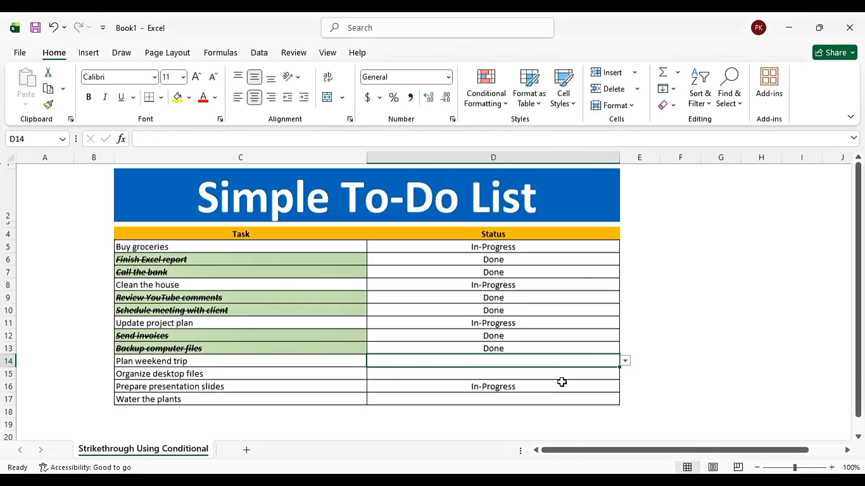
{"action": "type", "text": "D"}
{"action": "key", "text": "Return"}
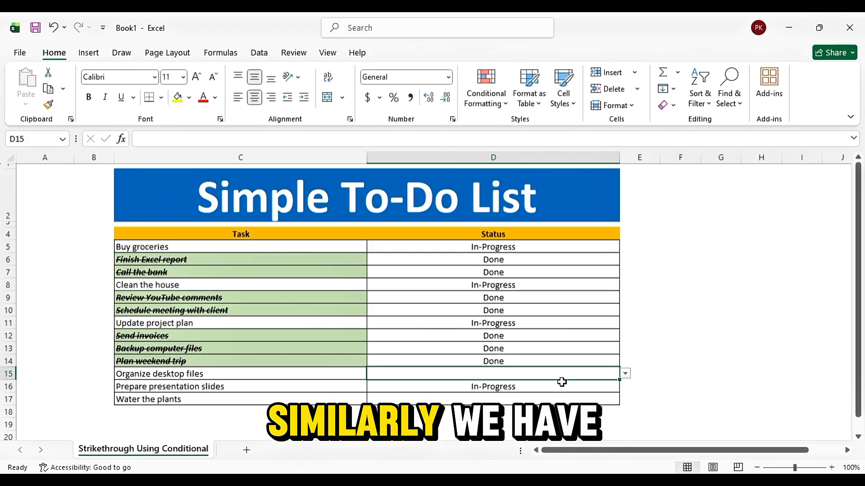